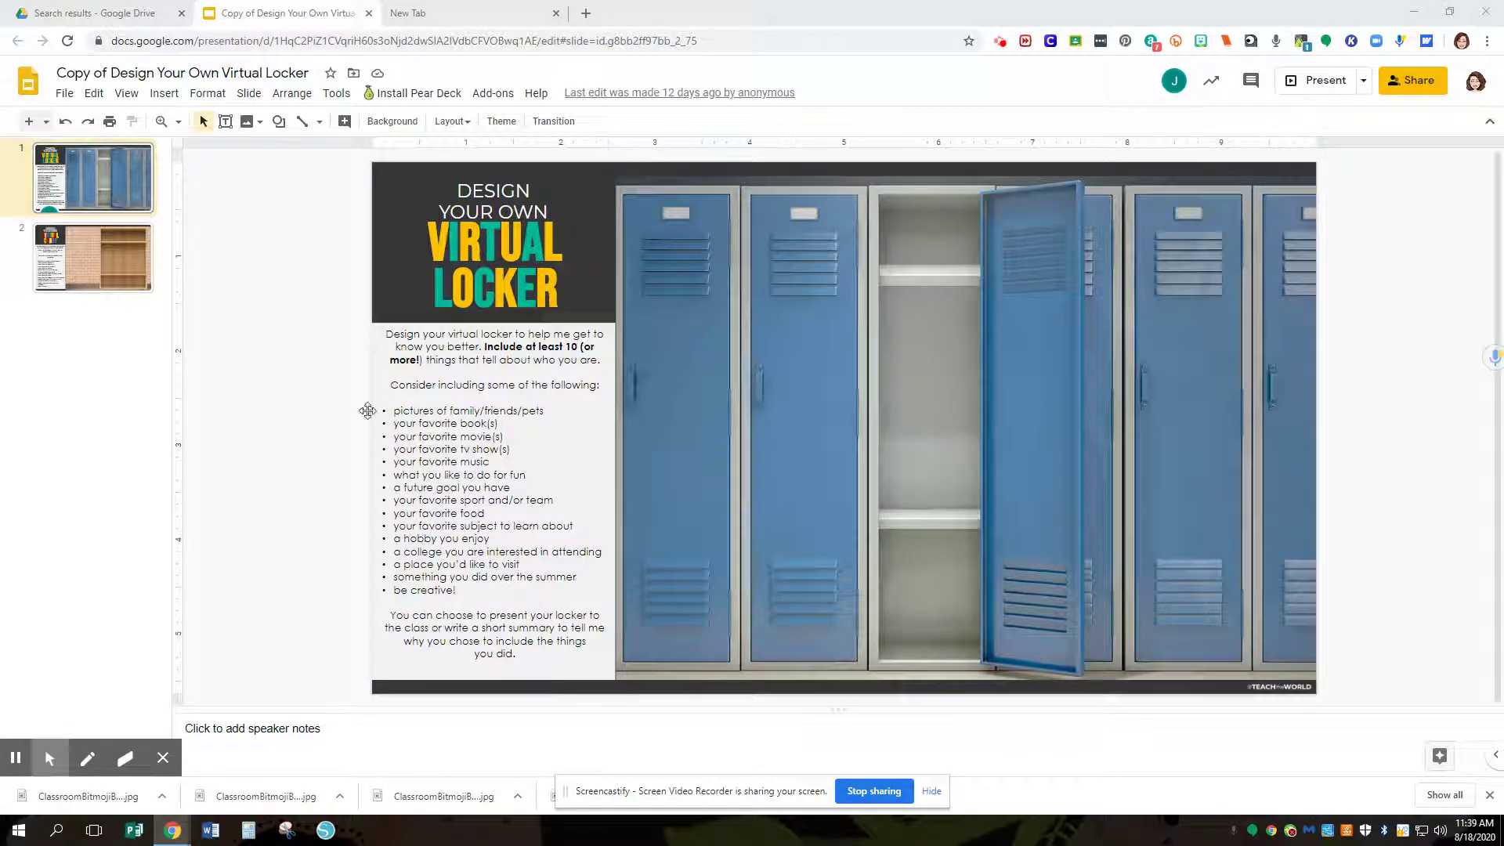
- Select and deselect the locker-ideas bullet list, then open the Virtual Cubby slide 2
drag(389, 411, 484, 592)
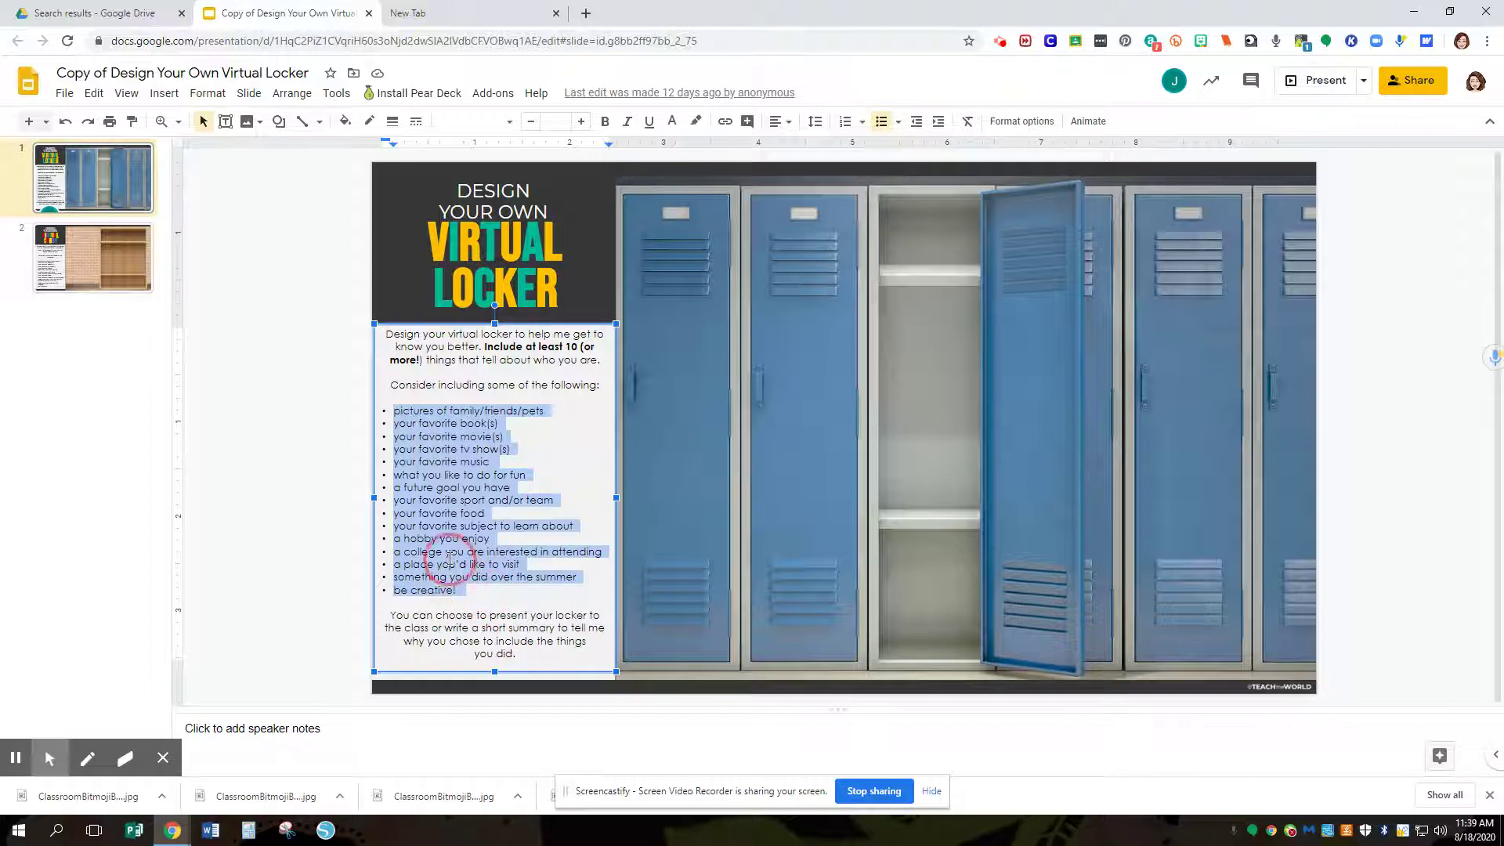
click(470, 587)
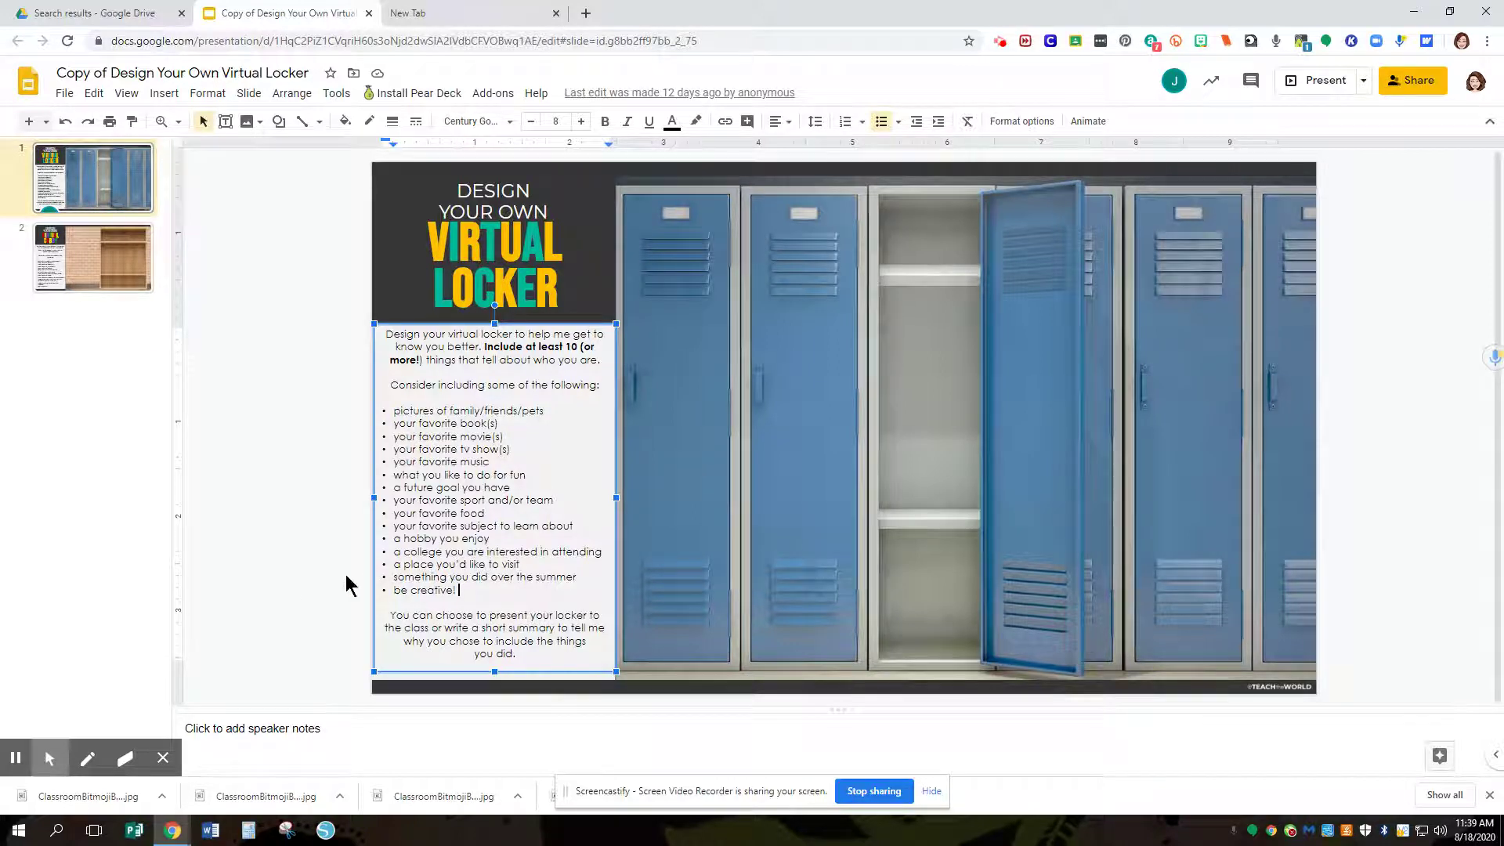
click(322, 537)
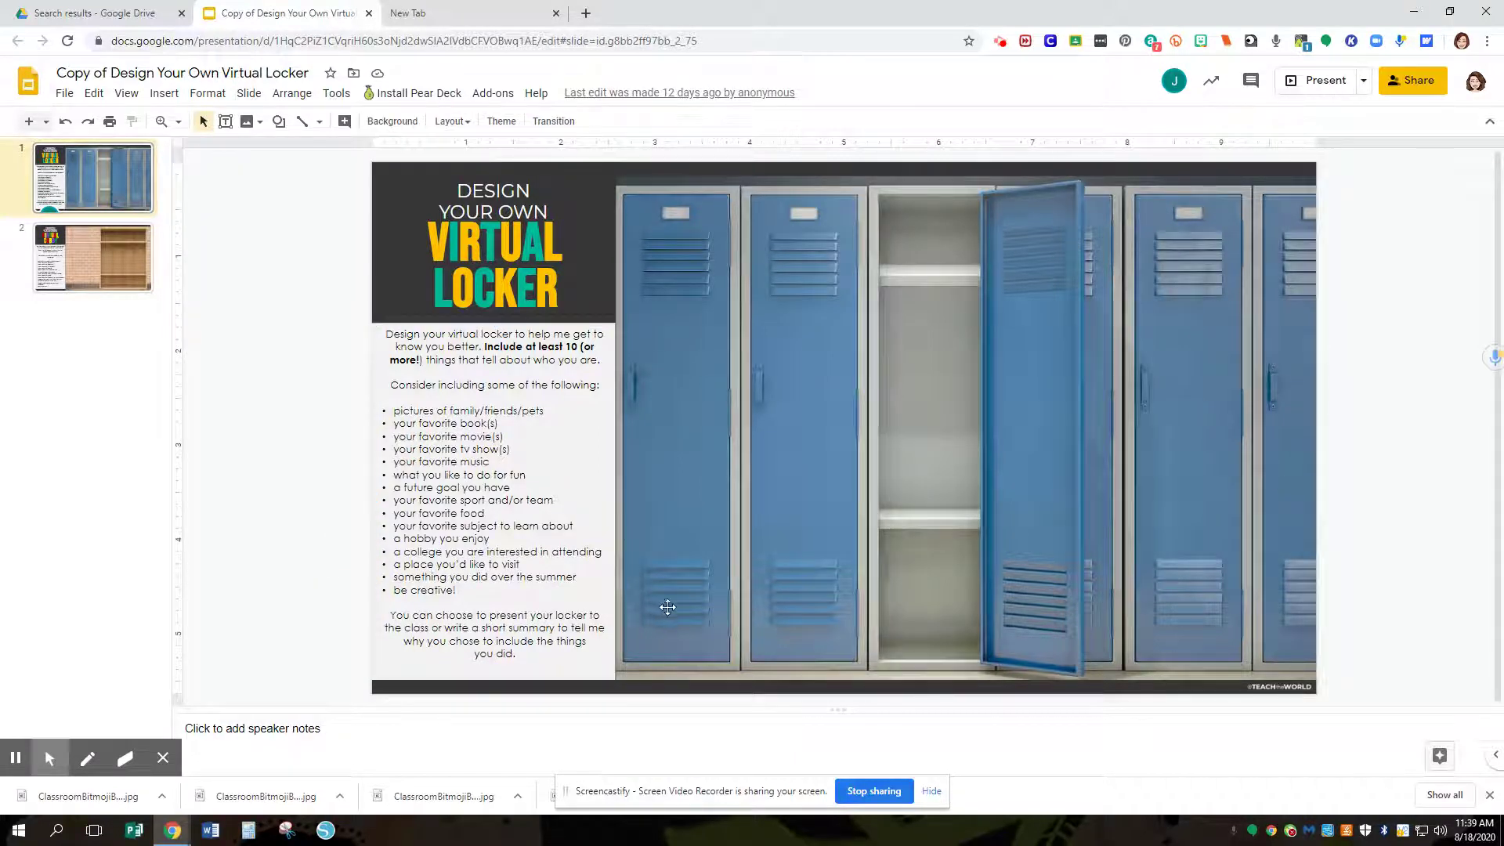
click(81, 270)
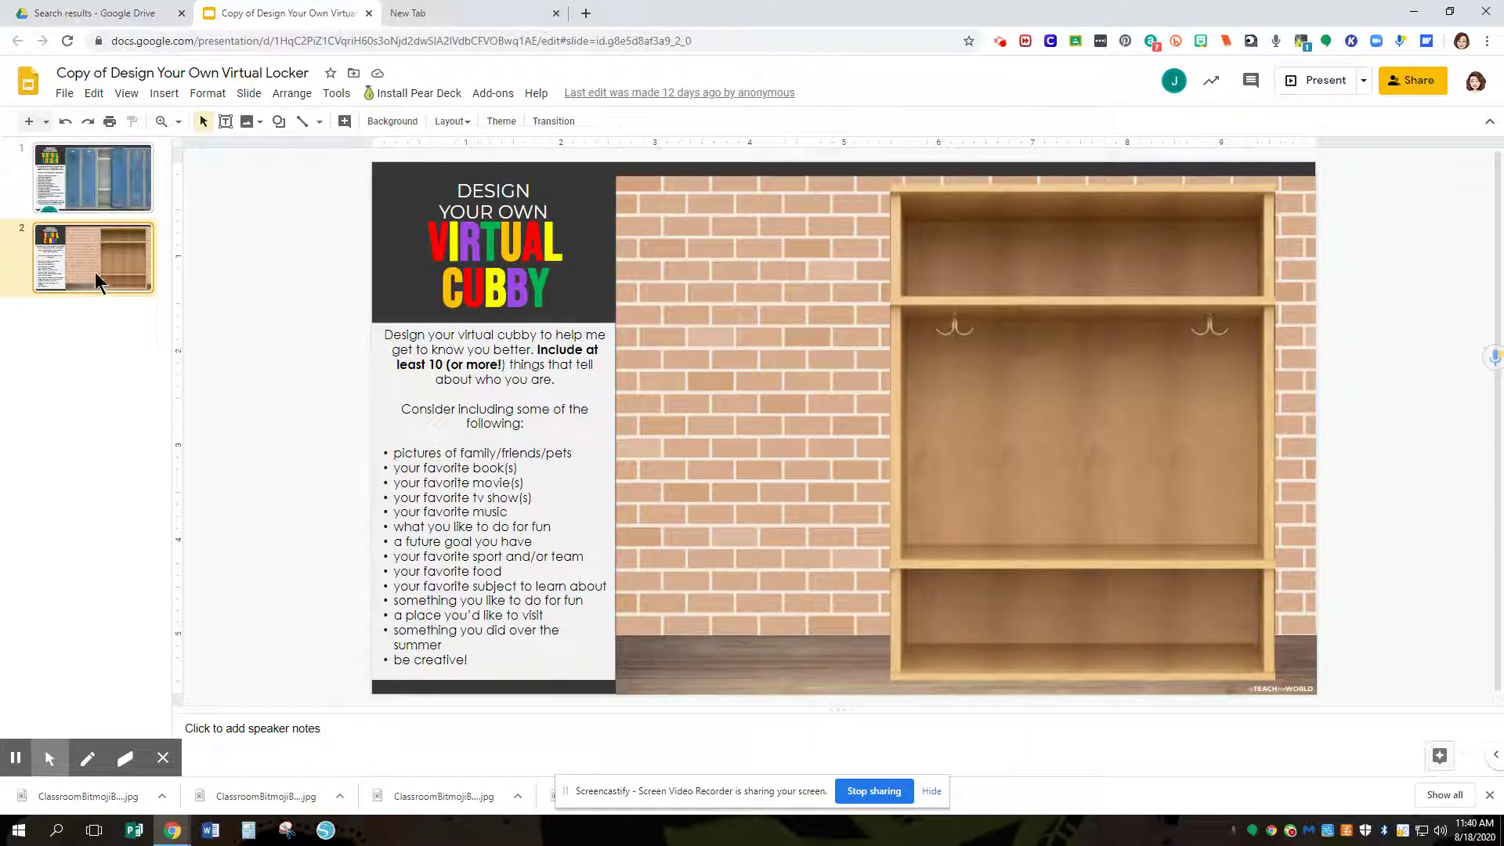
- Check slide 2's actions menu, revisit slide 1's idea list, then move to the new Google tab
right_click(20, 260)
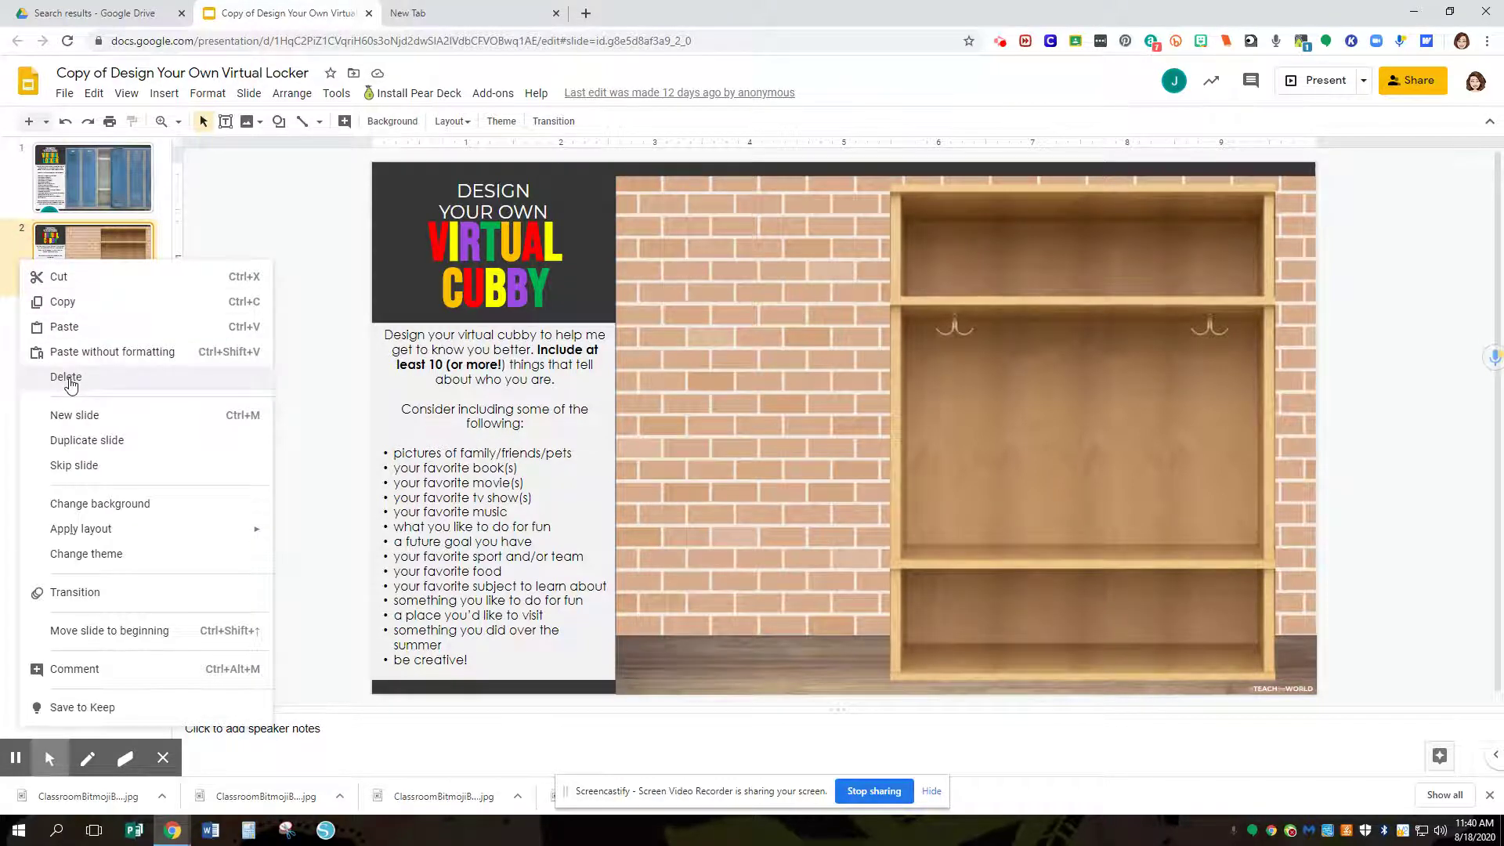
click(102, 201)
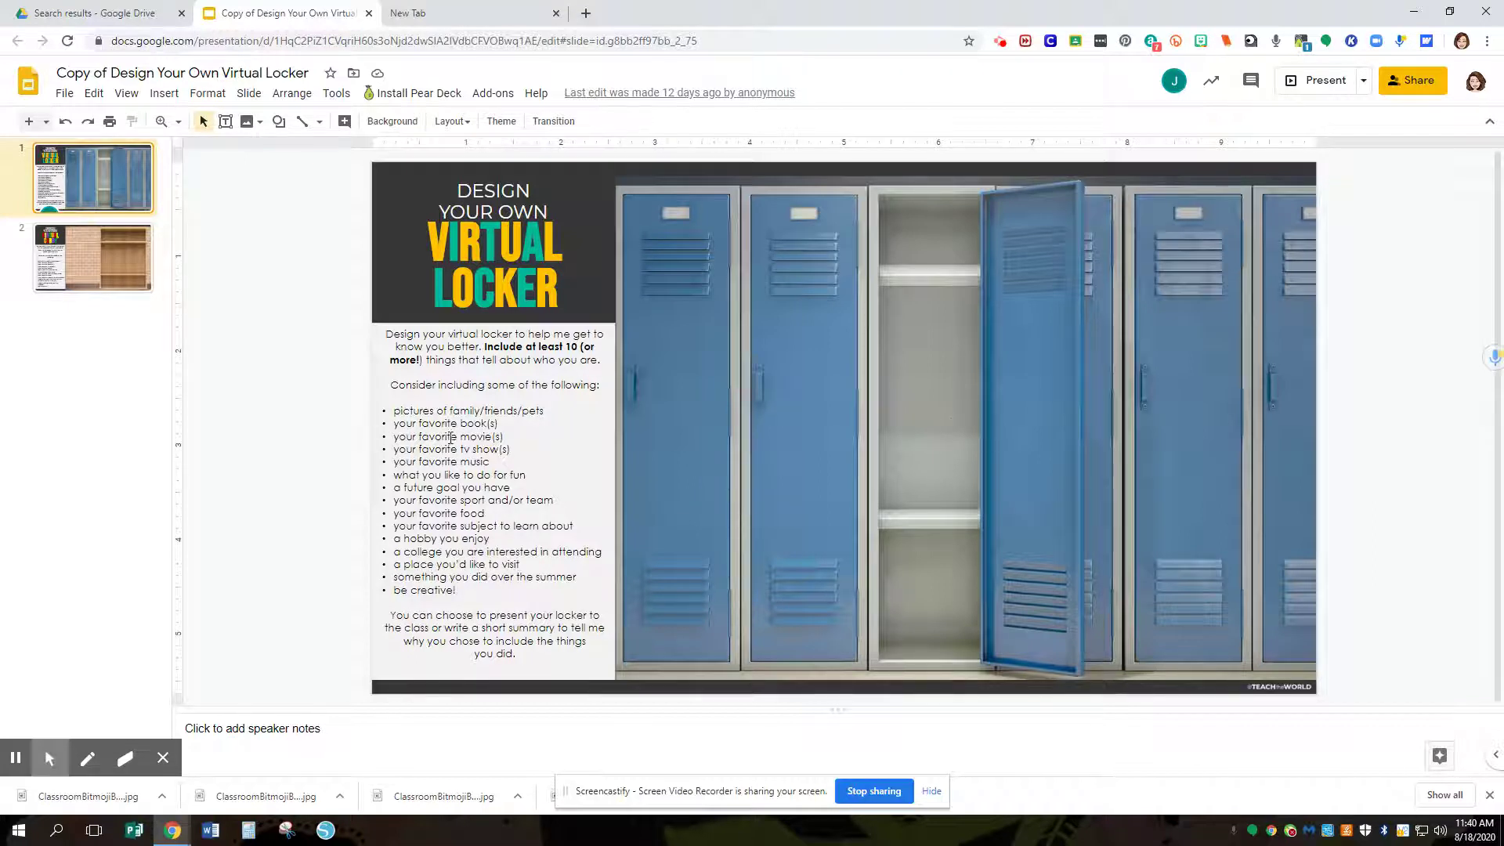
drag(392, 409, 496, 594)
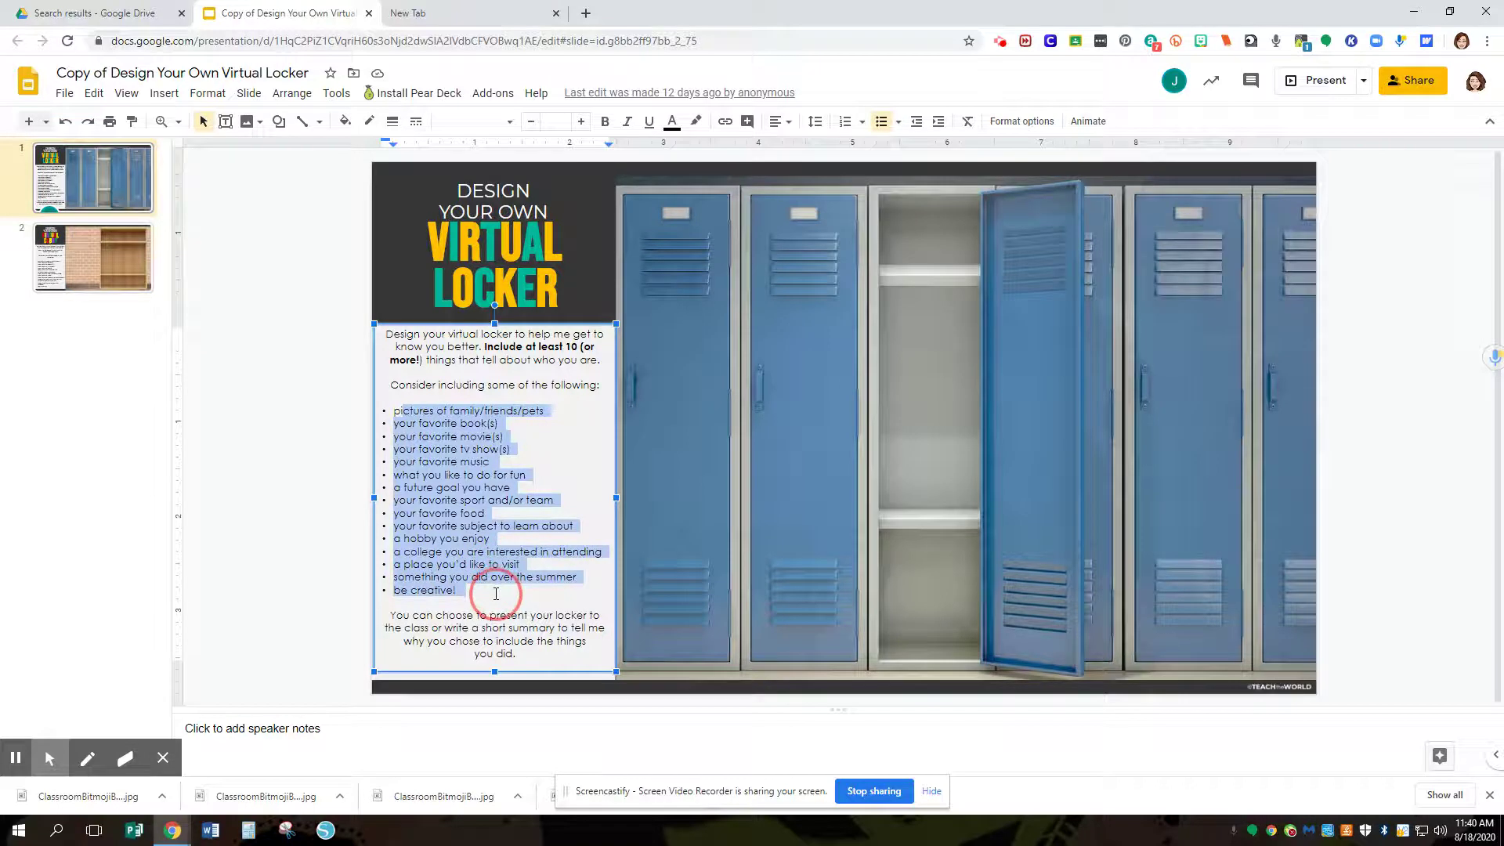
click(332, 561)
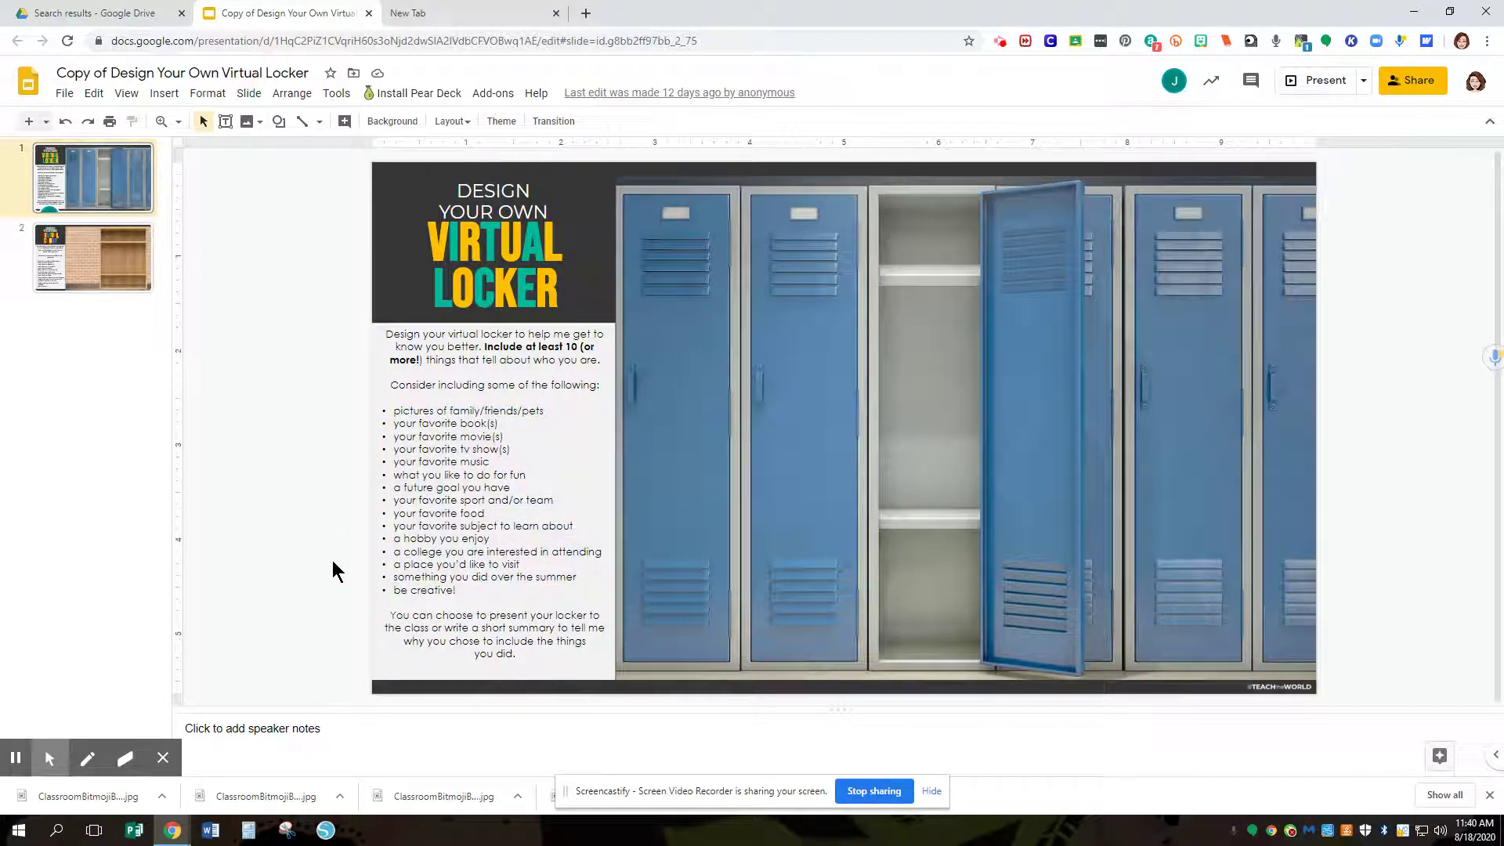
click(452, 13)
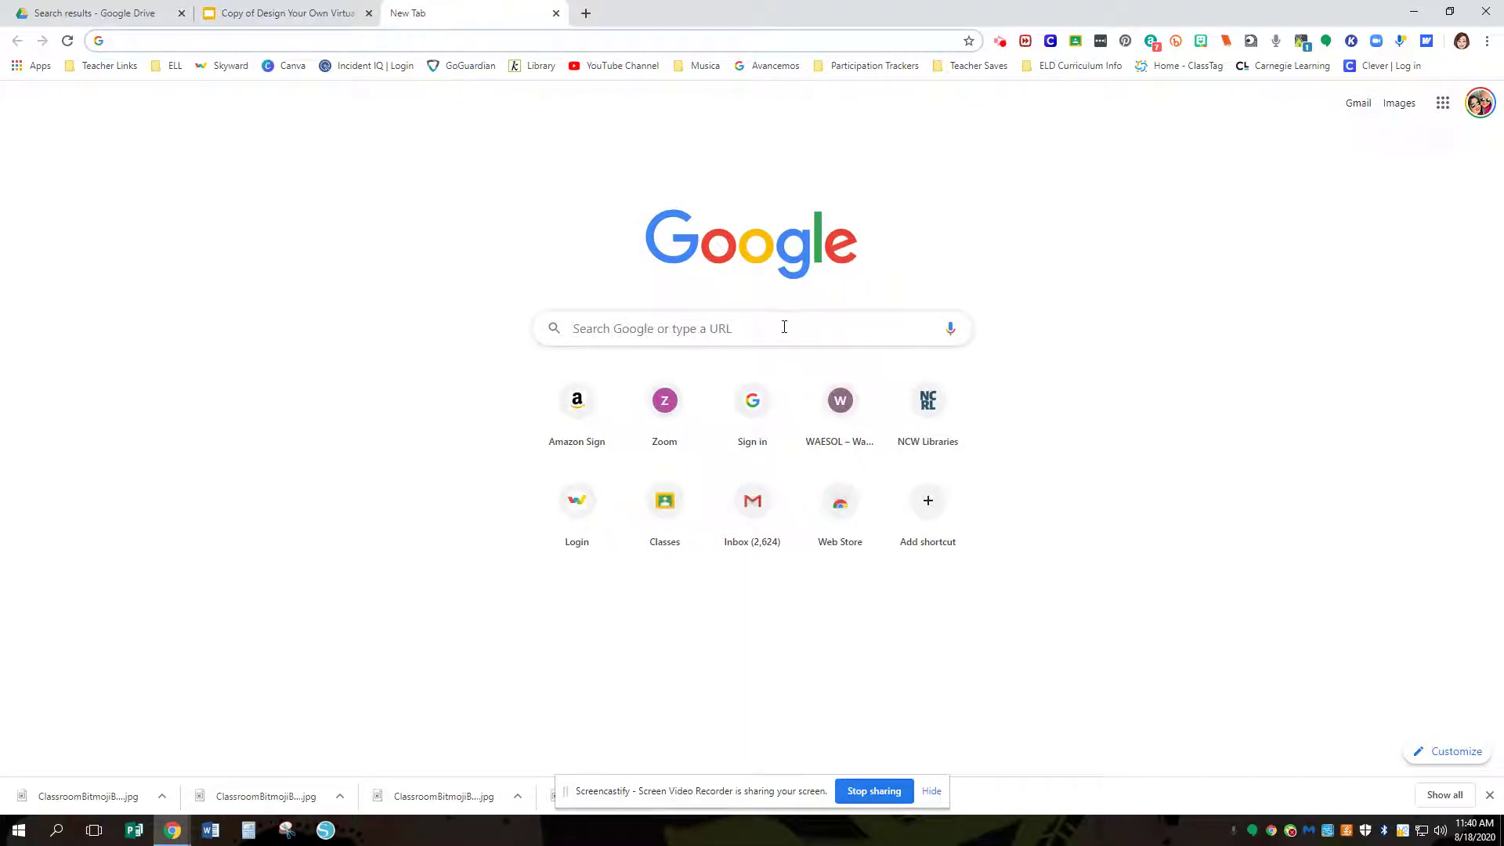
- Search Google for 'hamilton poster'
click(784, 326)
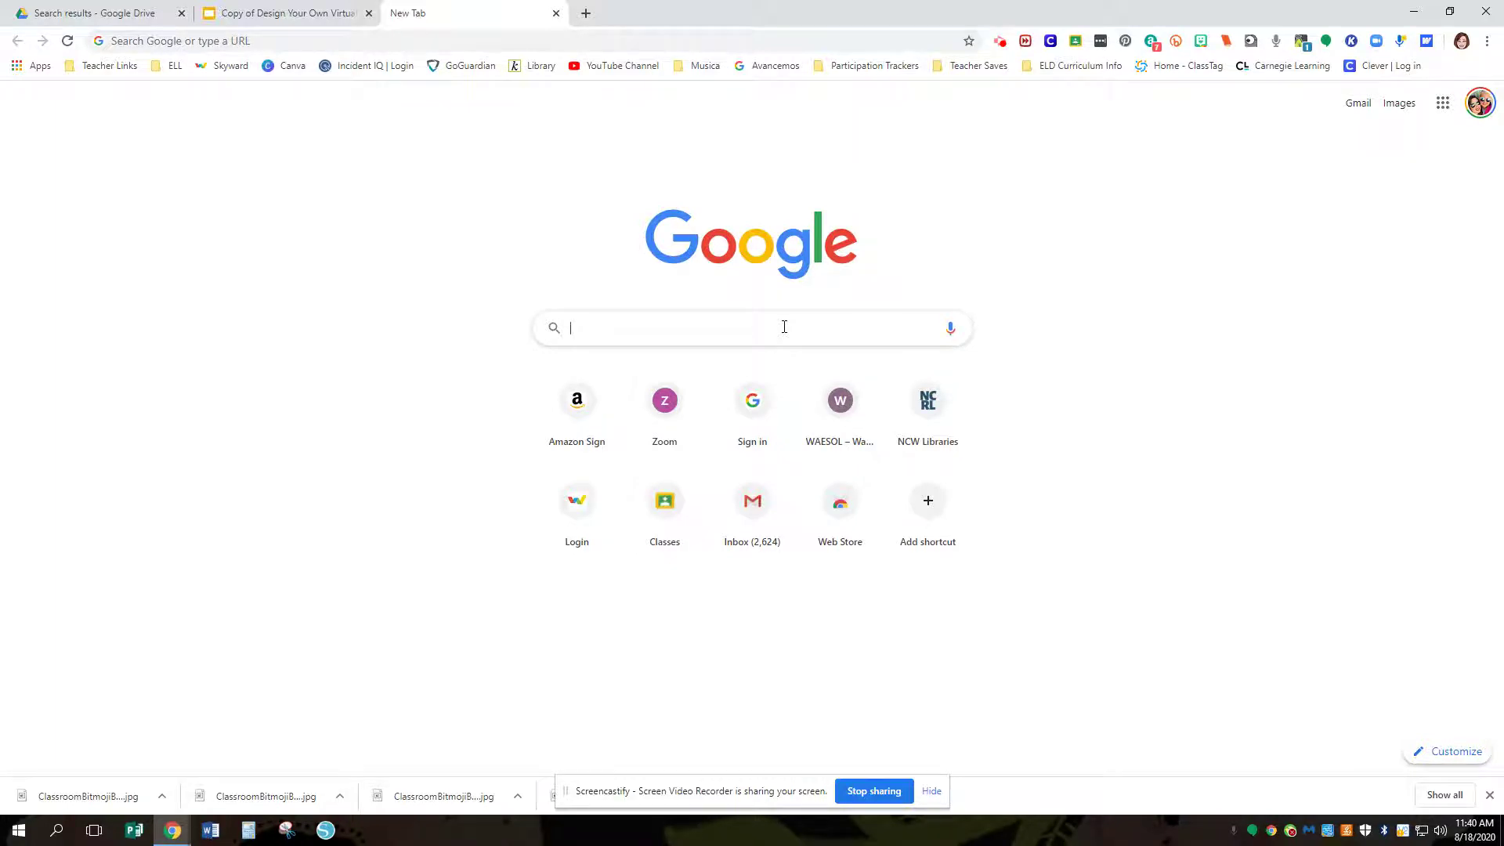
text(hamilton mo)
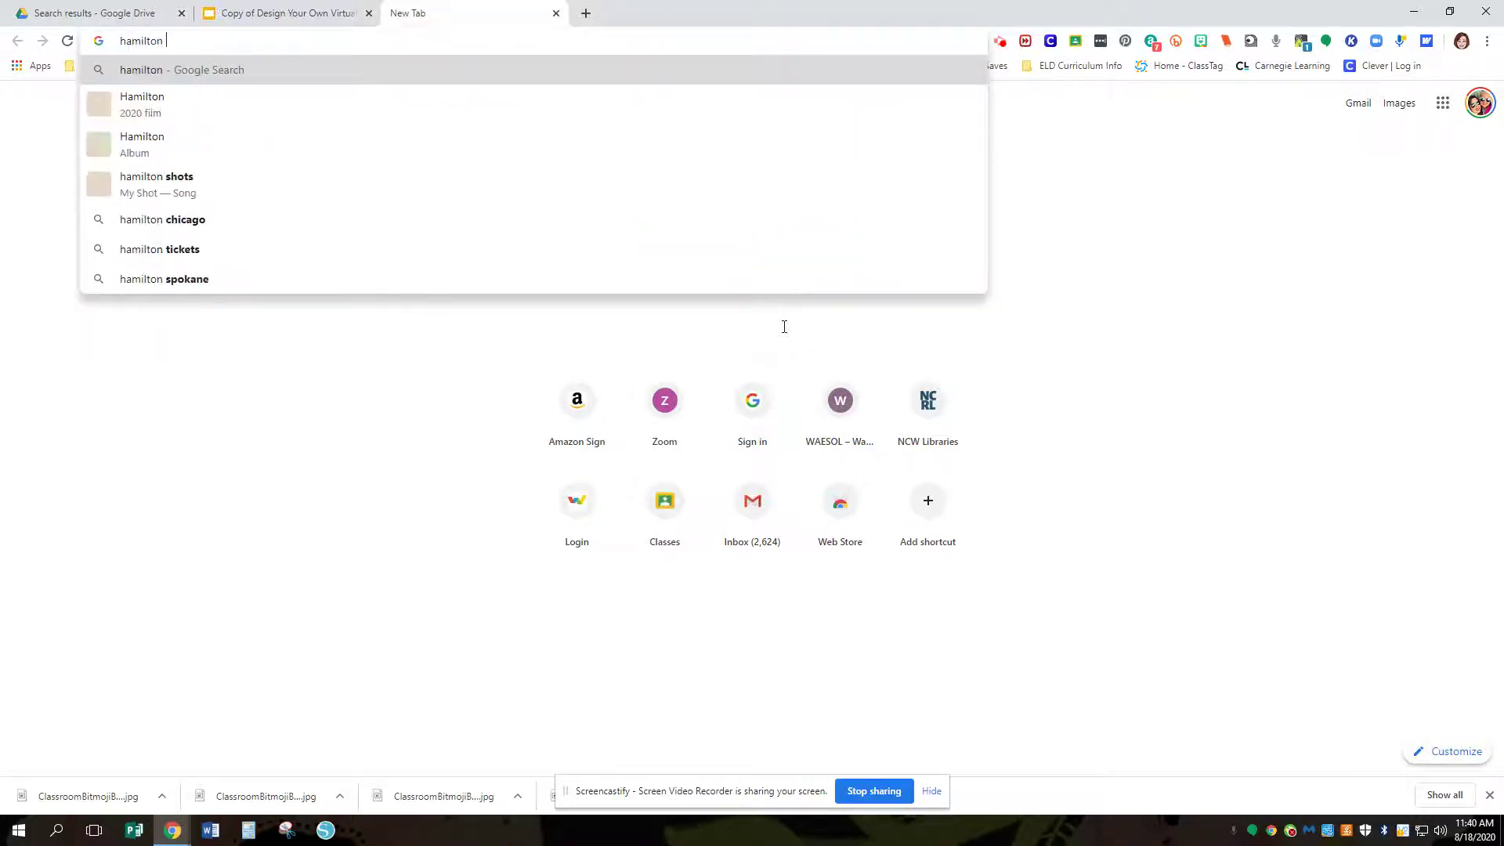
key(BackSpace)
key(BackSpace)
key(BackSpace)
text(poster)
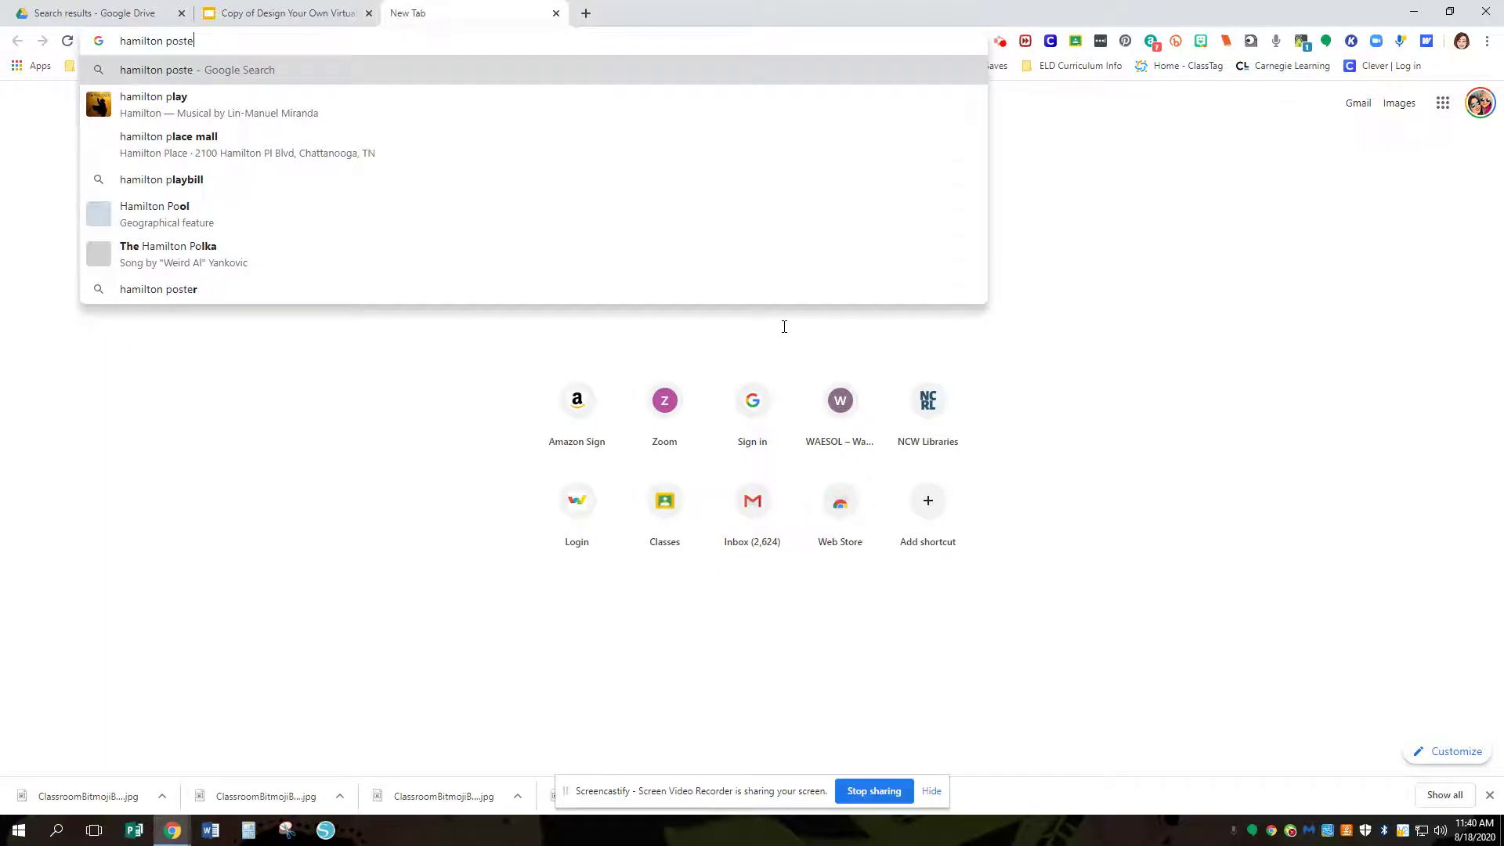
key(Return)
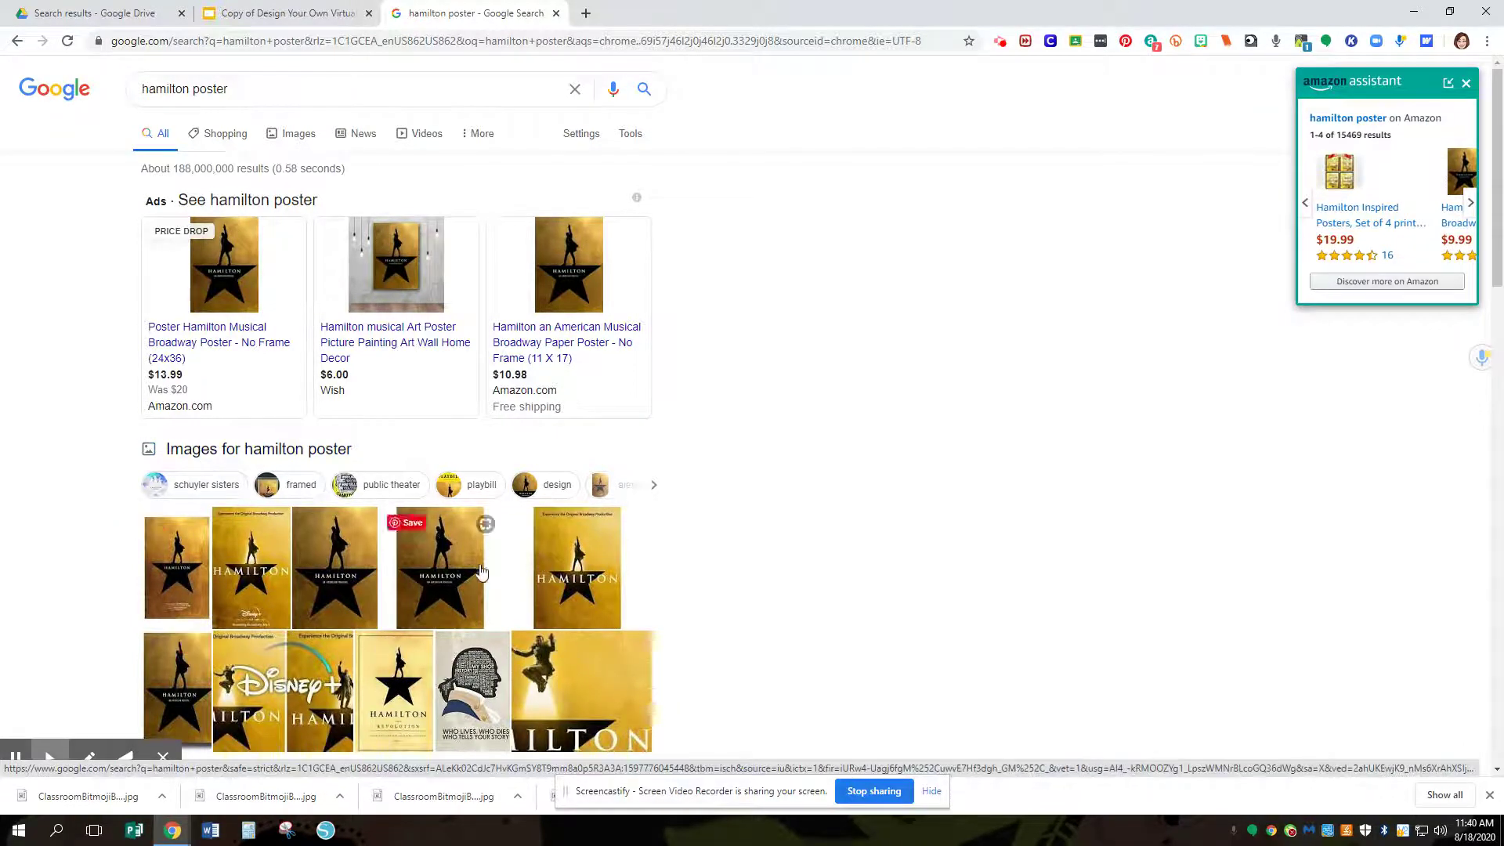
- Switch to Images results for 'hamilton poster' and scroll through the picture grid
click(300, 142)
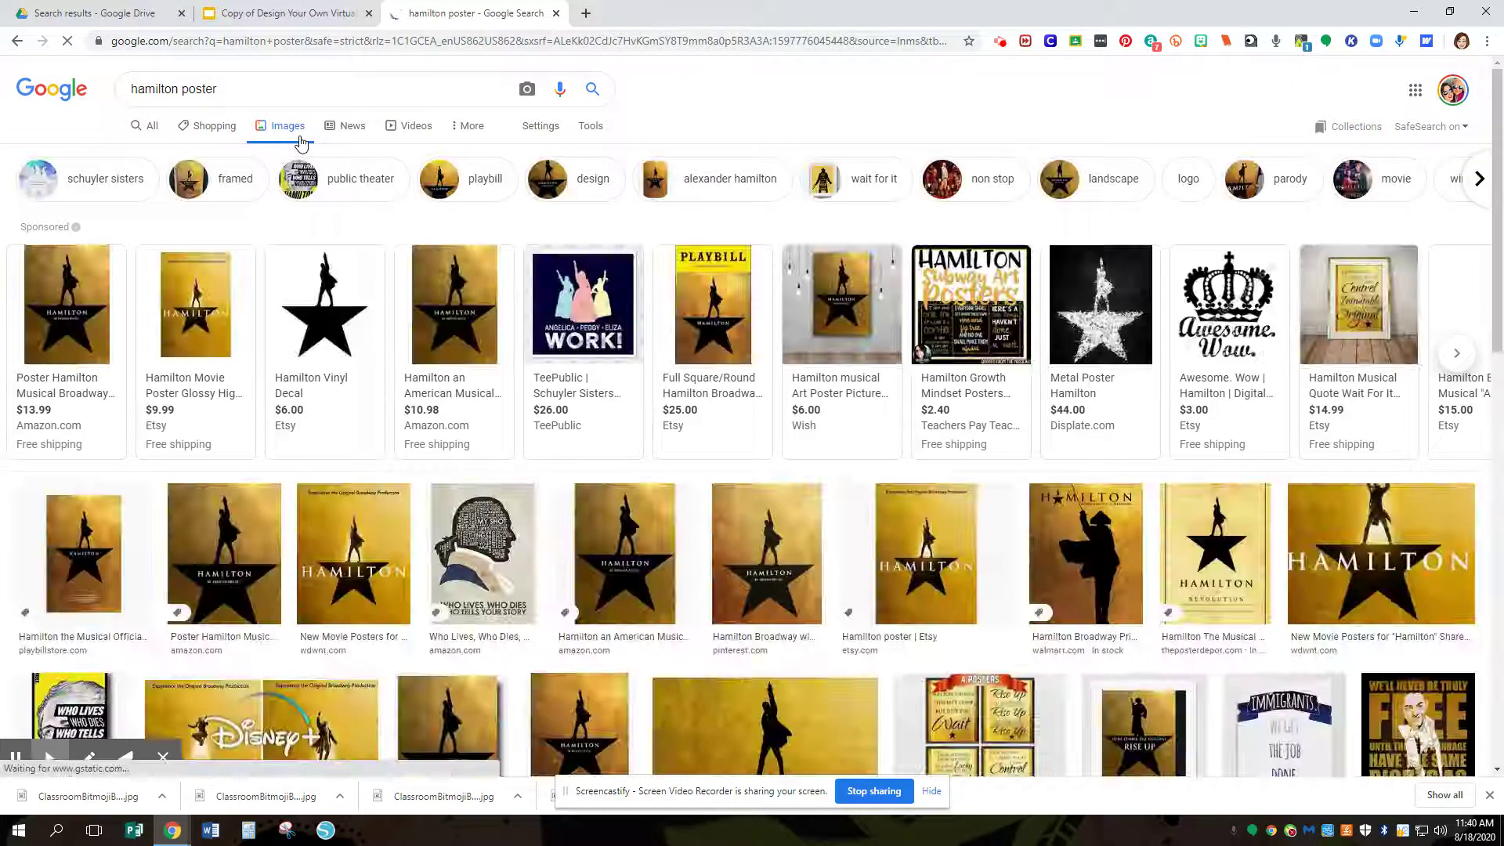
scroll(1070, 553, down, 4)
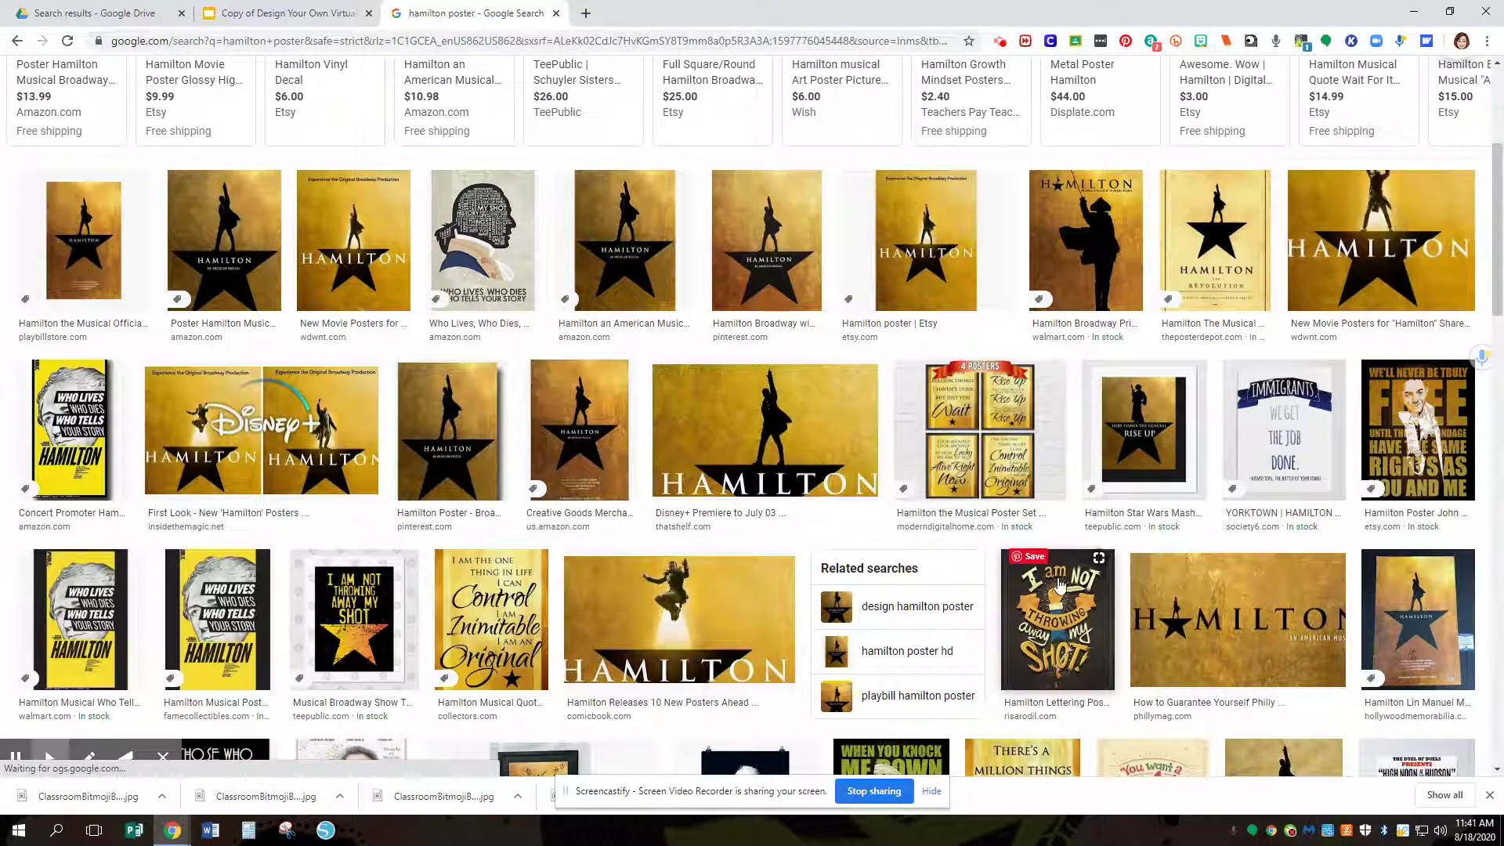
scroll(1055, 603, down, 4)
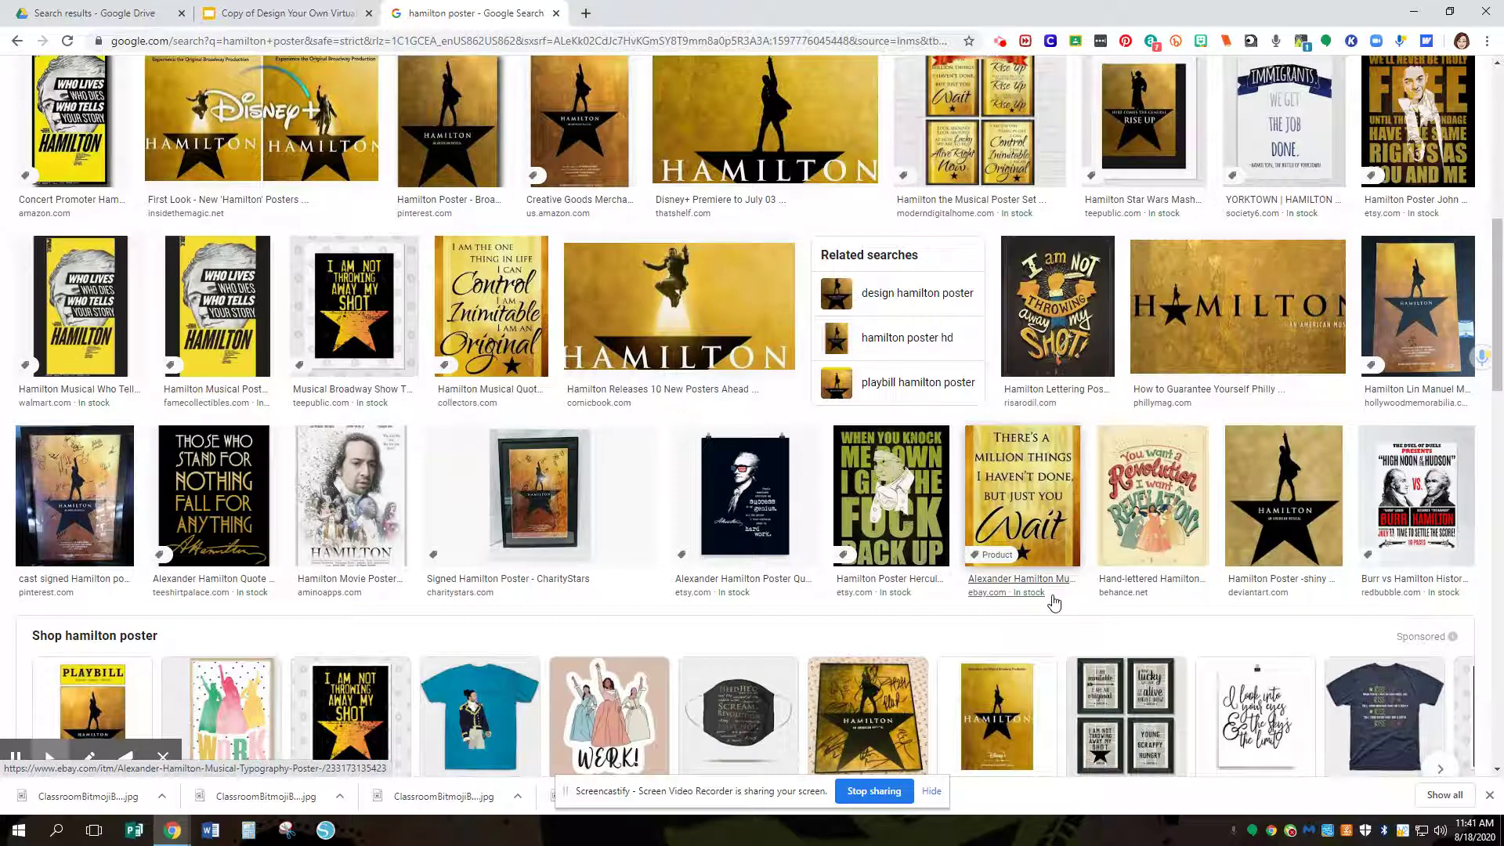
scroll(1054, 602, up, 4)
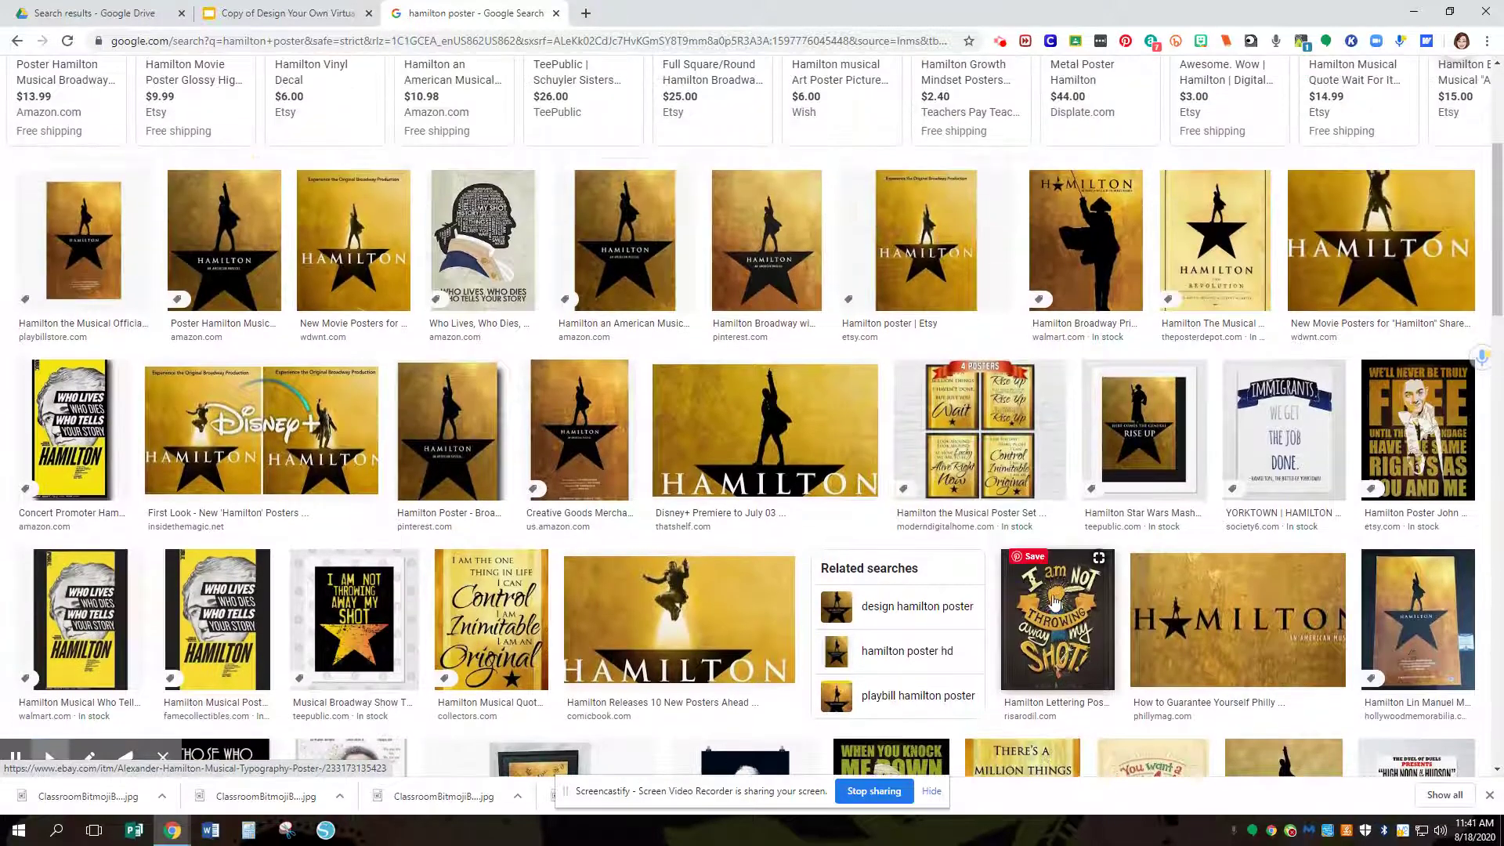
scroll(1054, 603, up, 1)
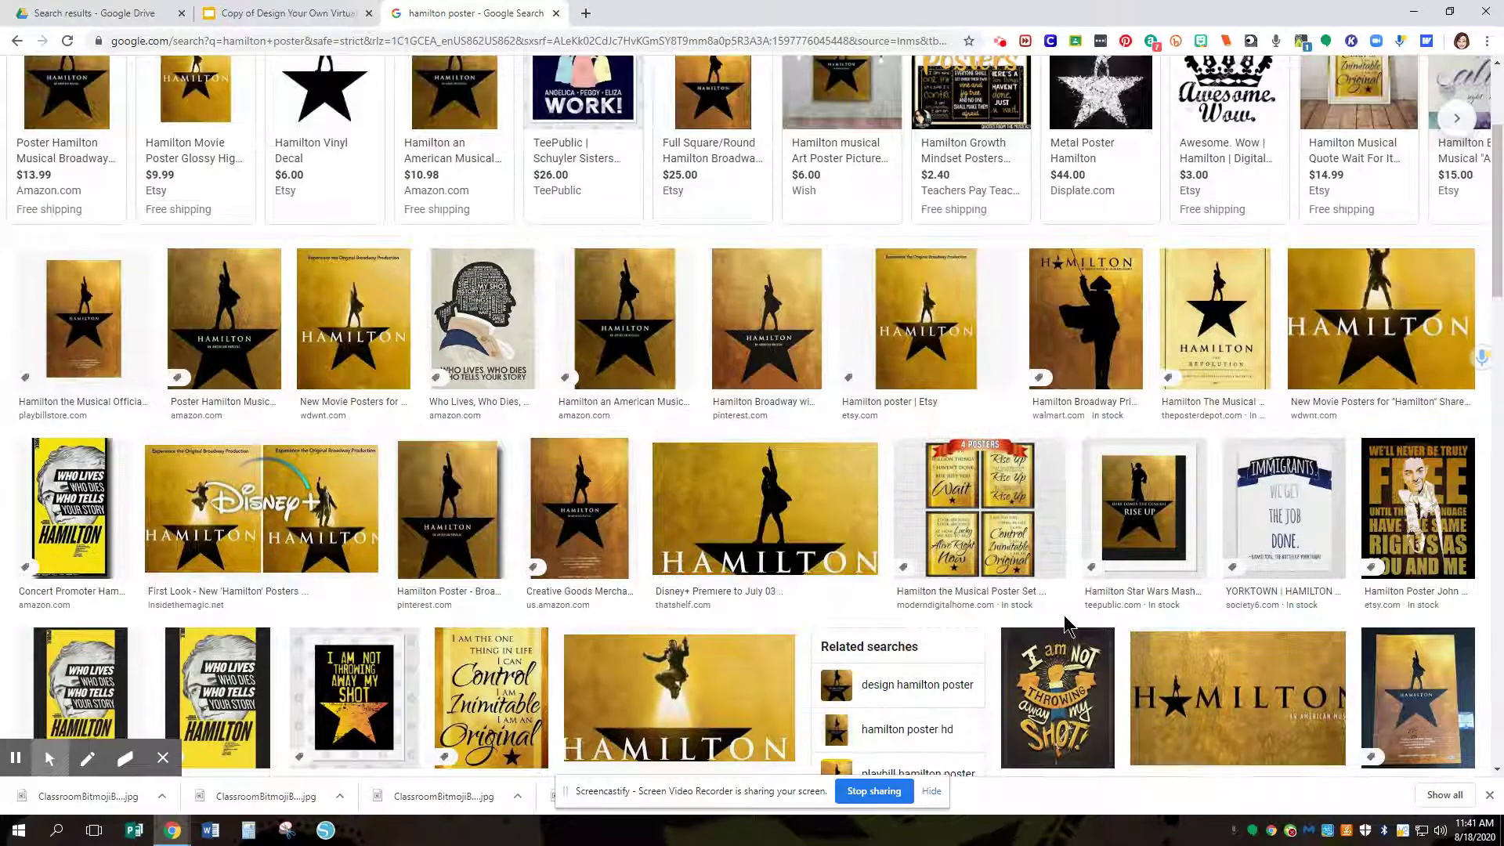
scroll(1062, 625, down, 1)
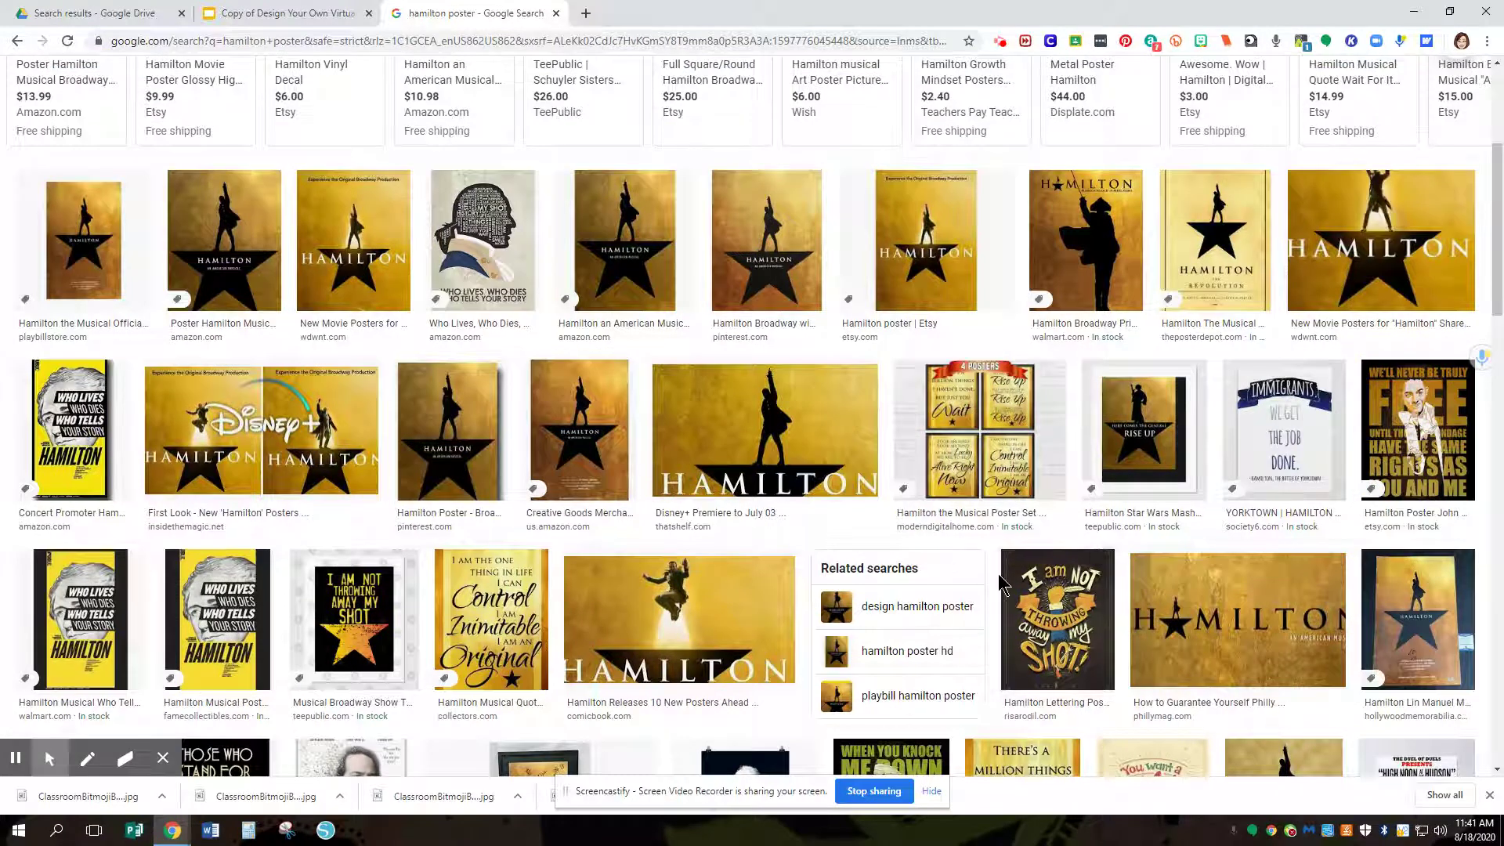
scroll(1000, 579, up, 3)
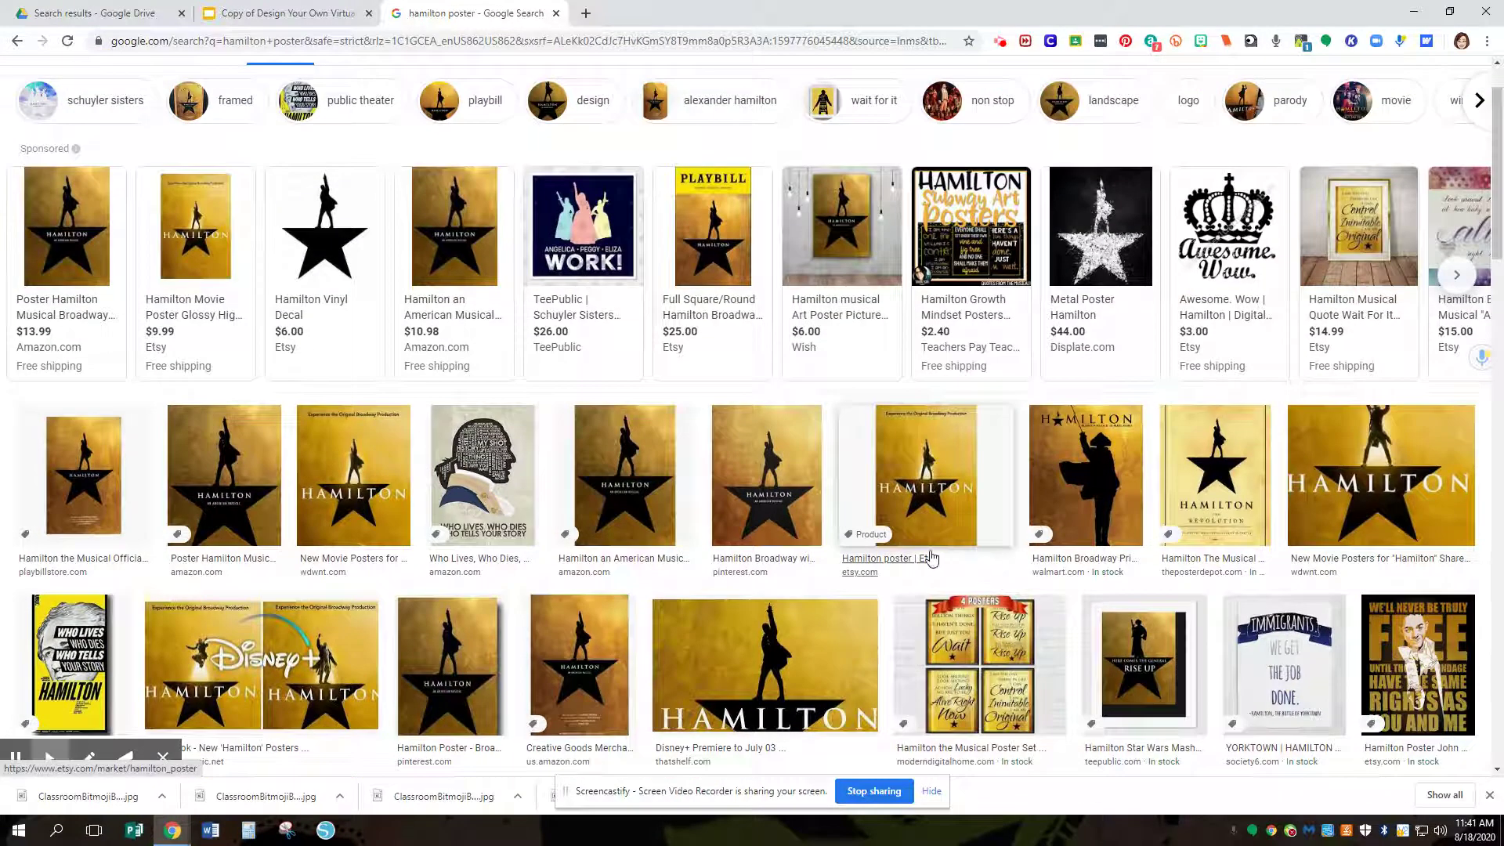
mouse_move(599, 225)
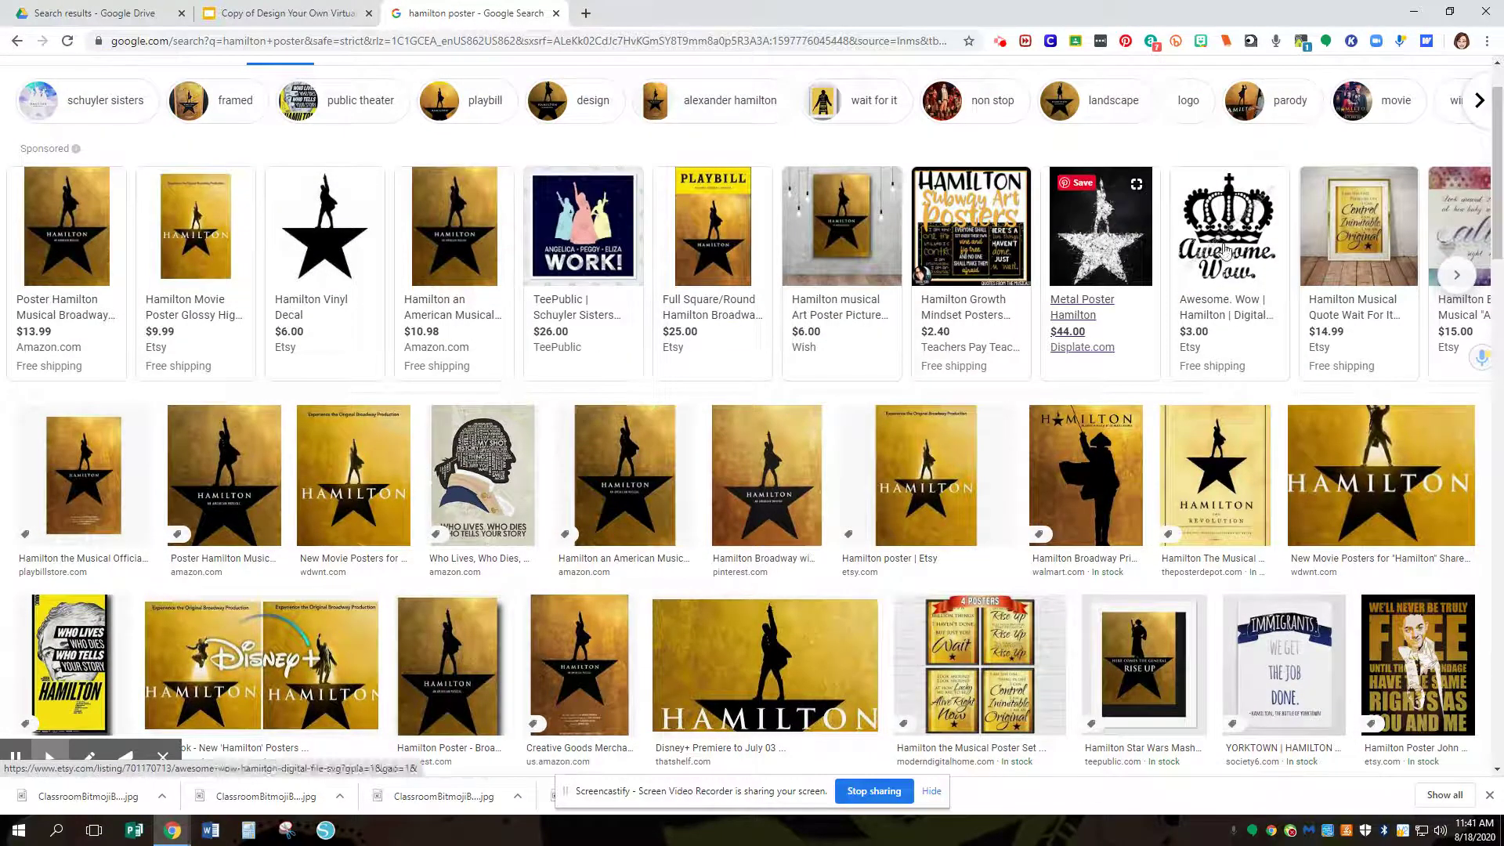
scroll(667, 317, up, 1)
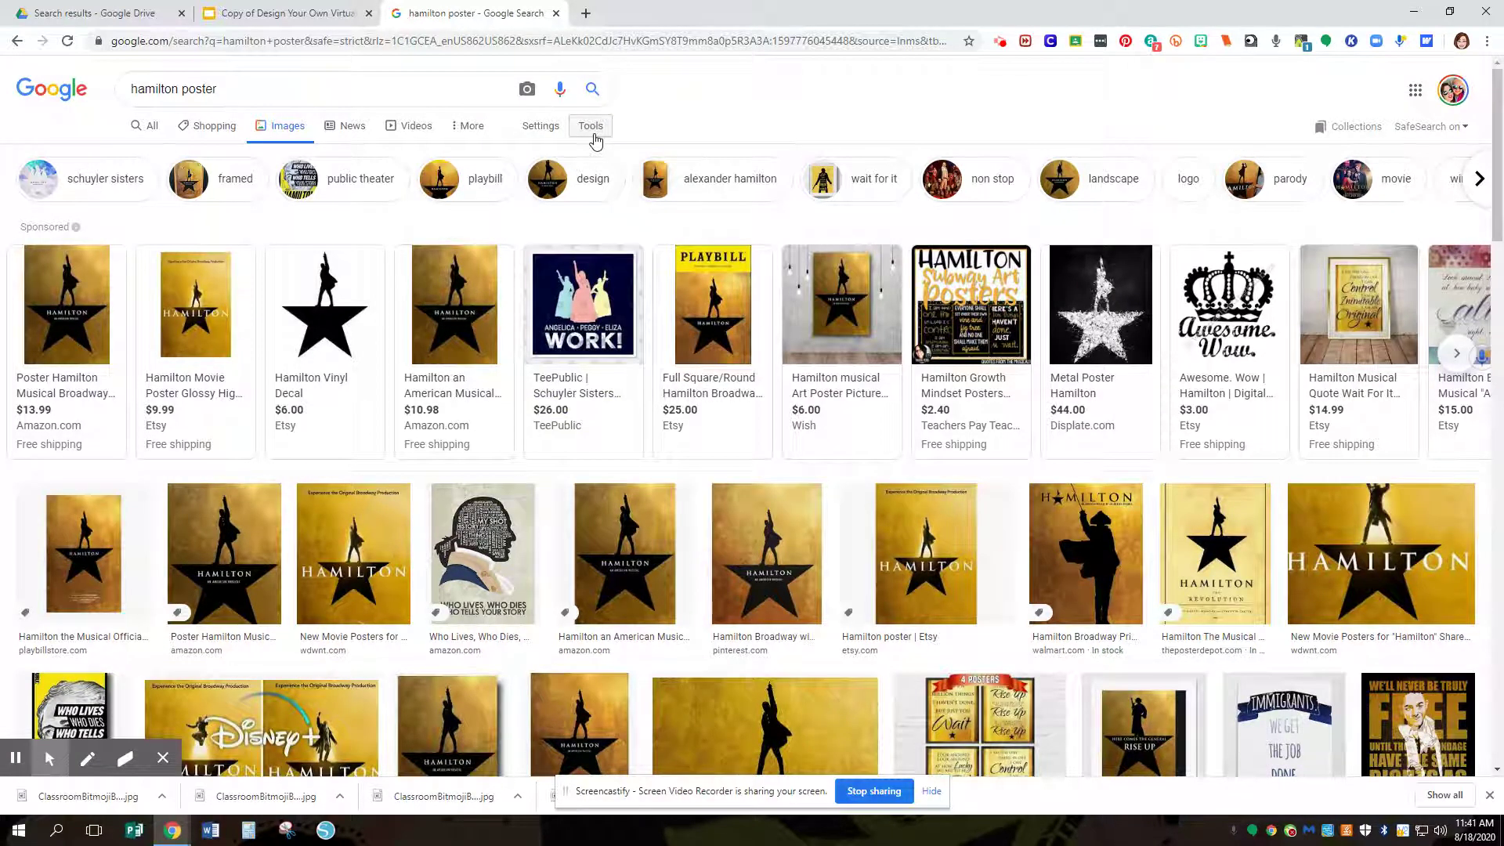
- Filter the hamilton poster image results by Color: Transparent and scroll through them
click(595, 134)
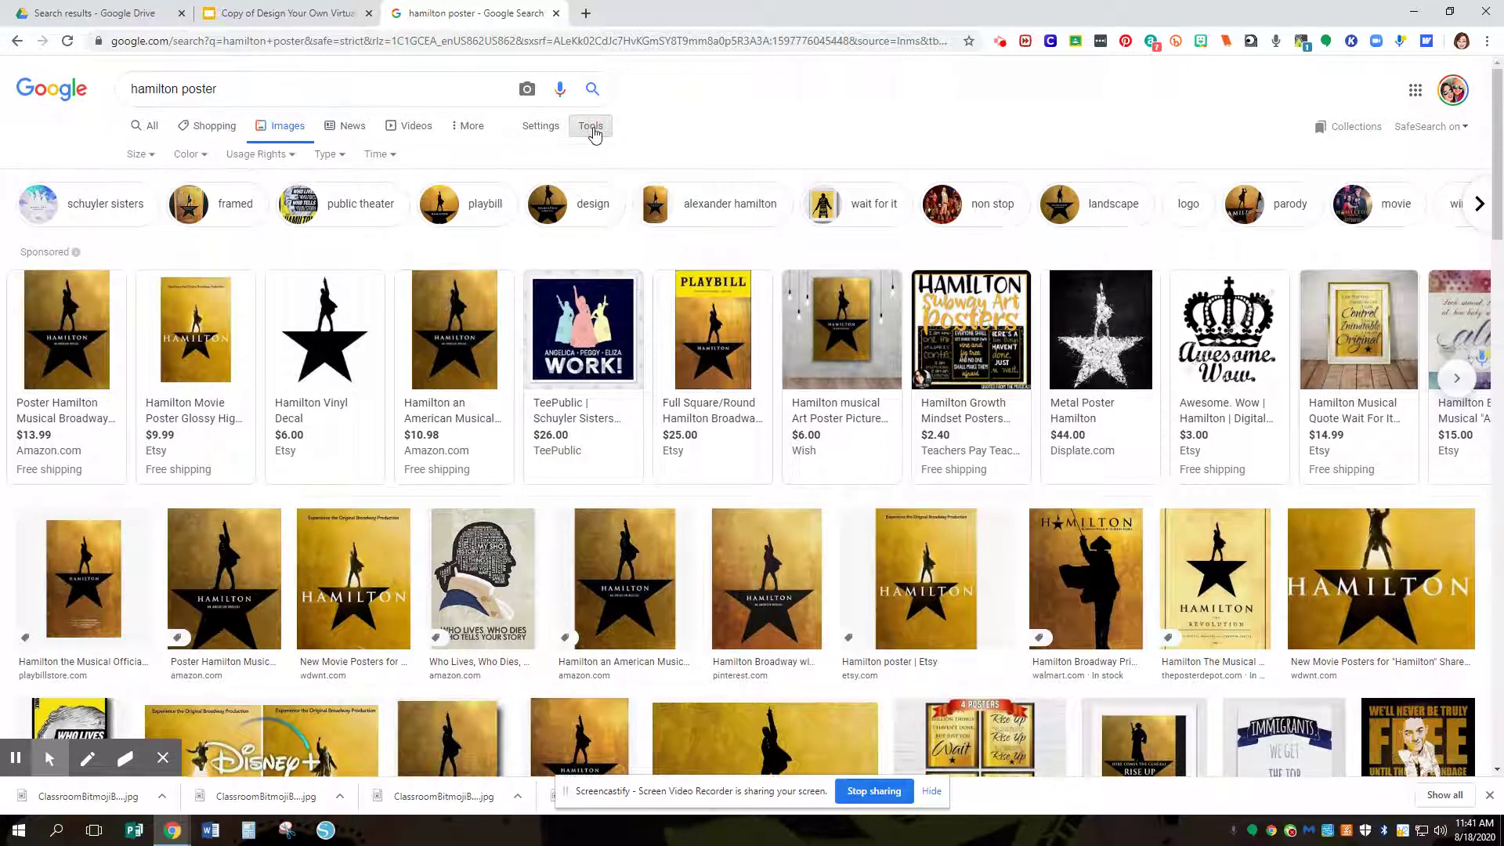
click(196, 154)
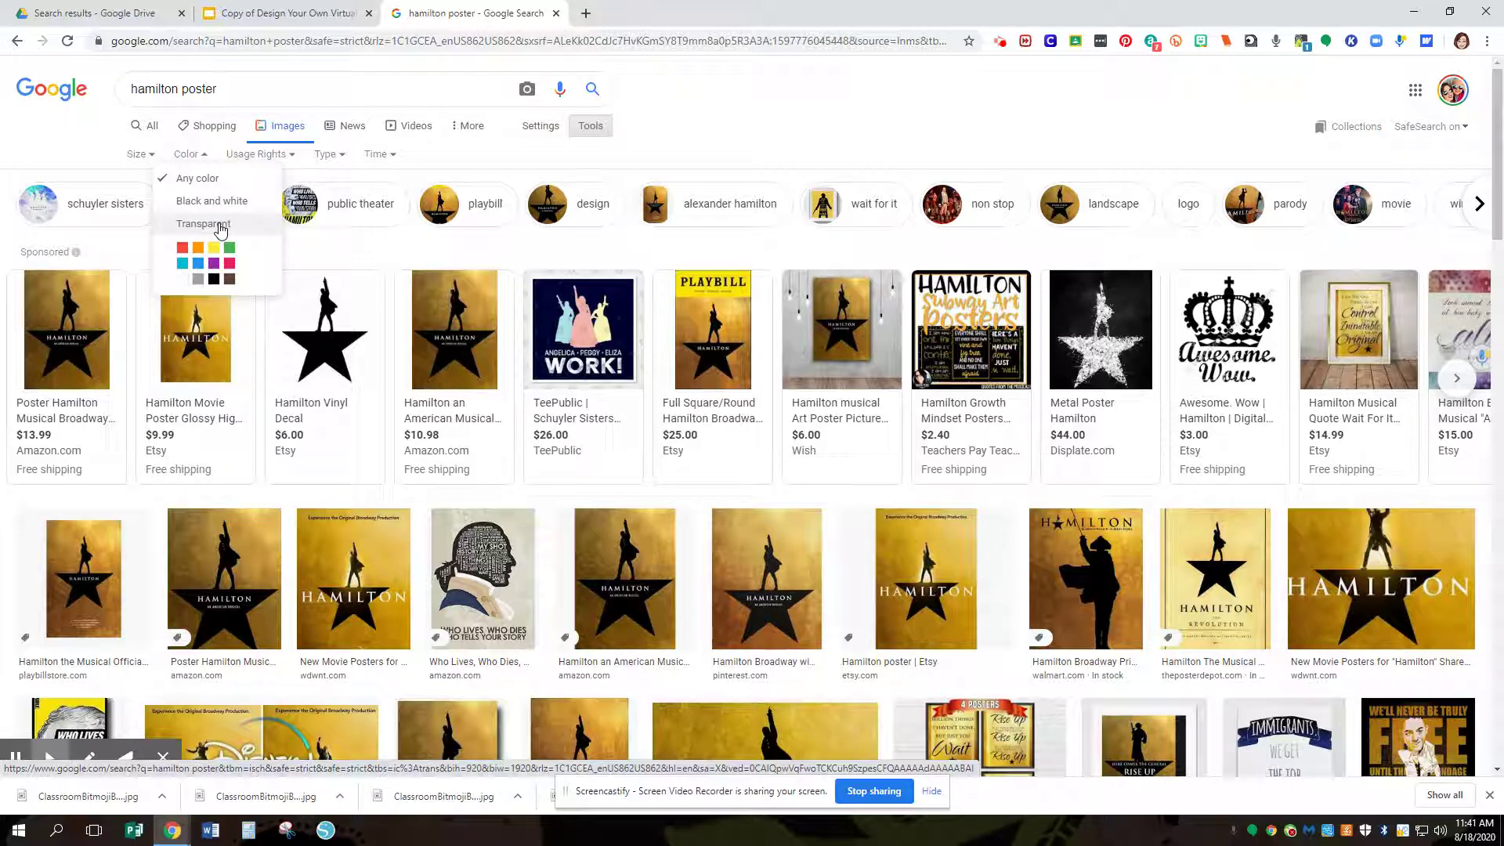
mouse_move(345, 286)
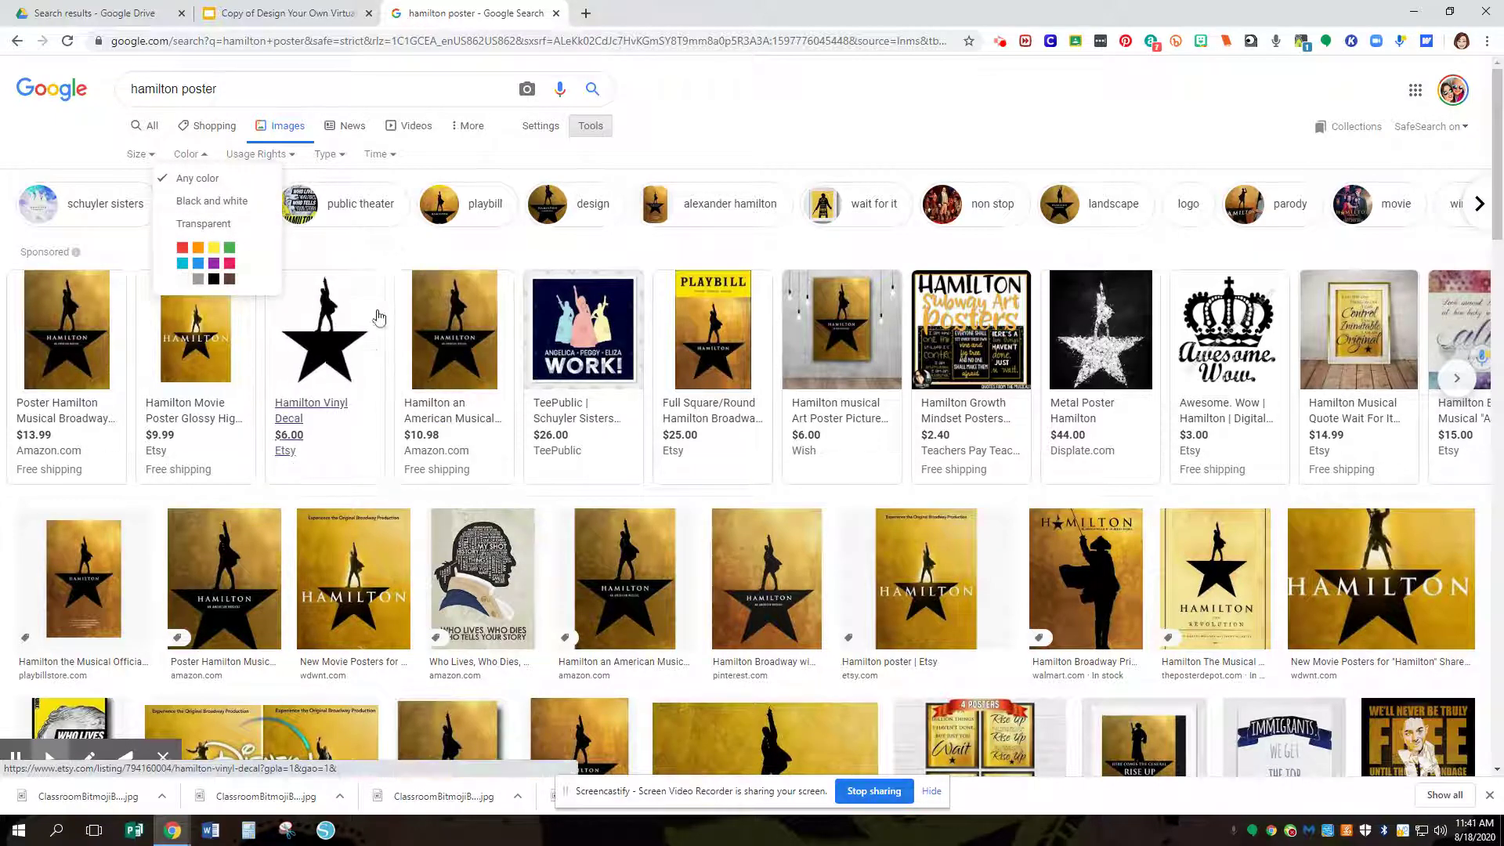
mouse_move(376, 403)
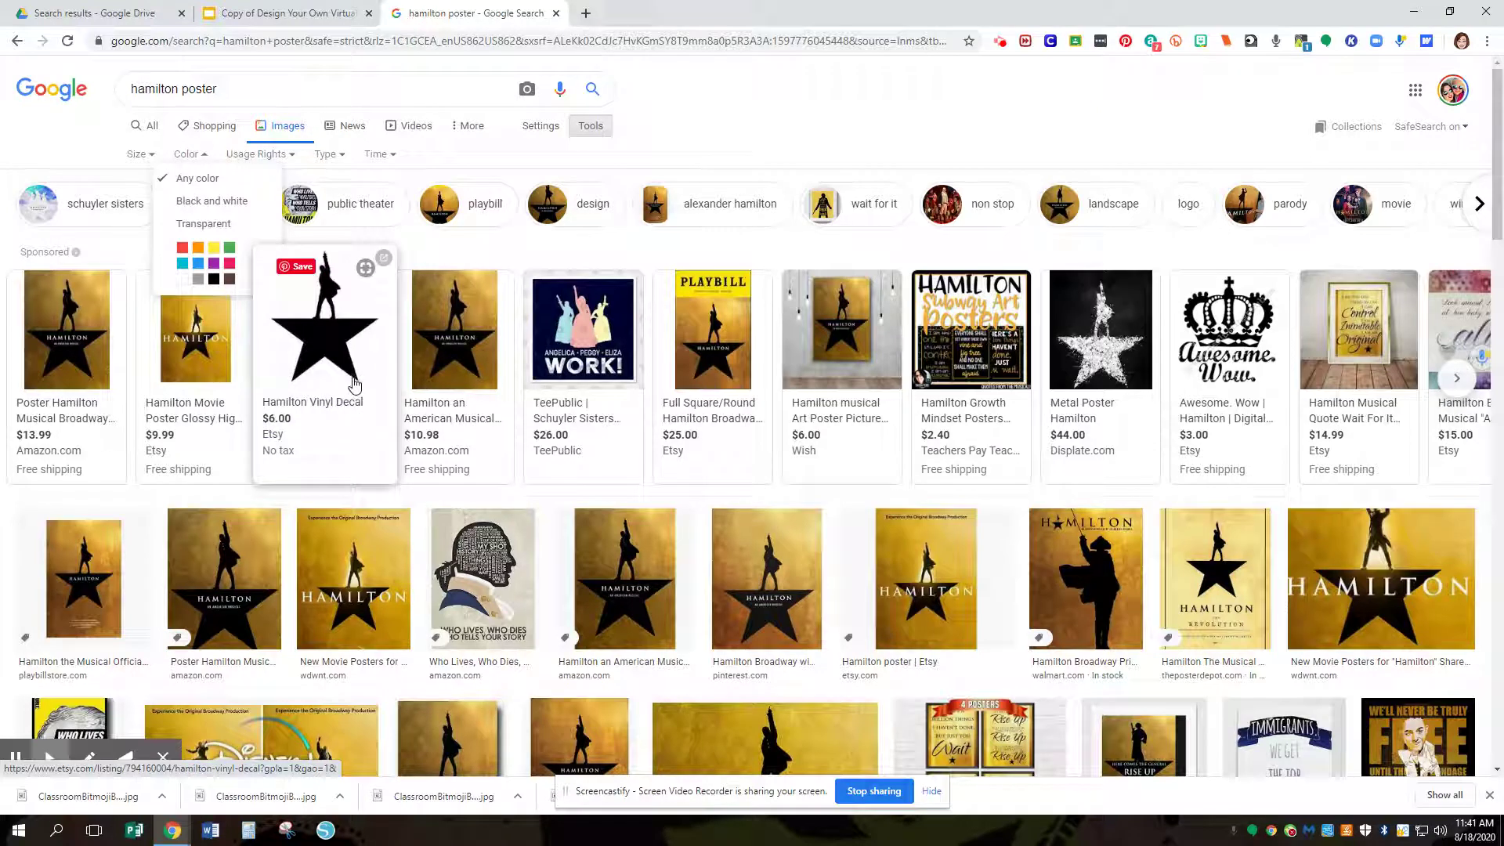
click(192, 225)
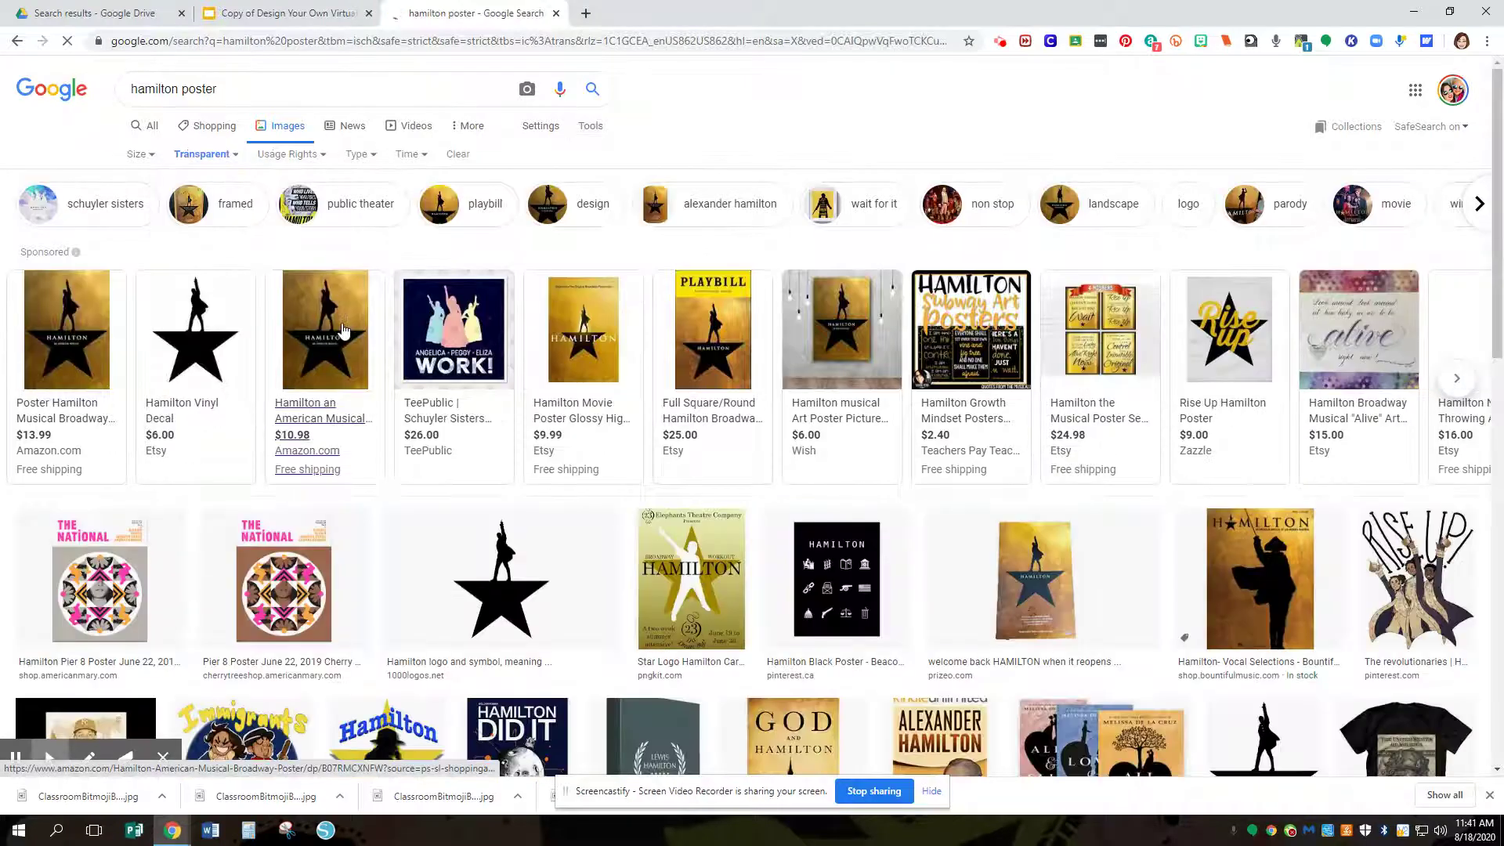
mouse_move(343, 330)
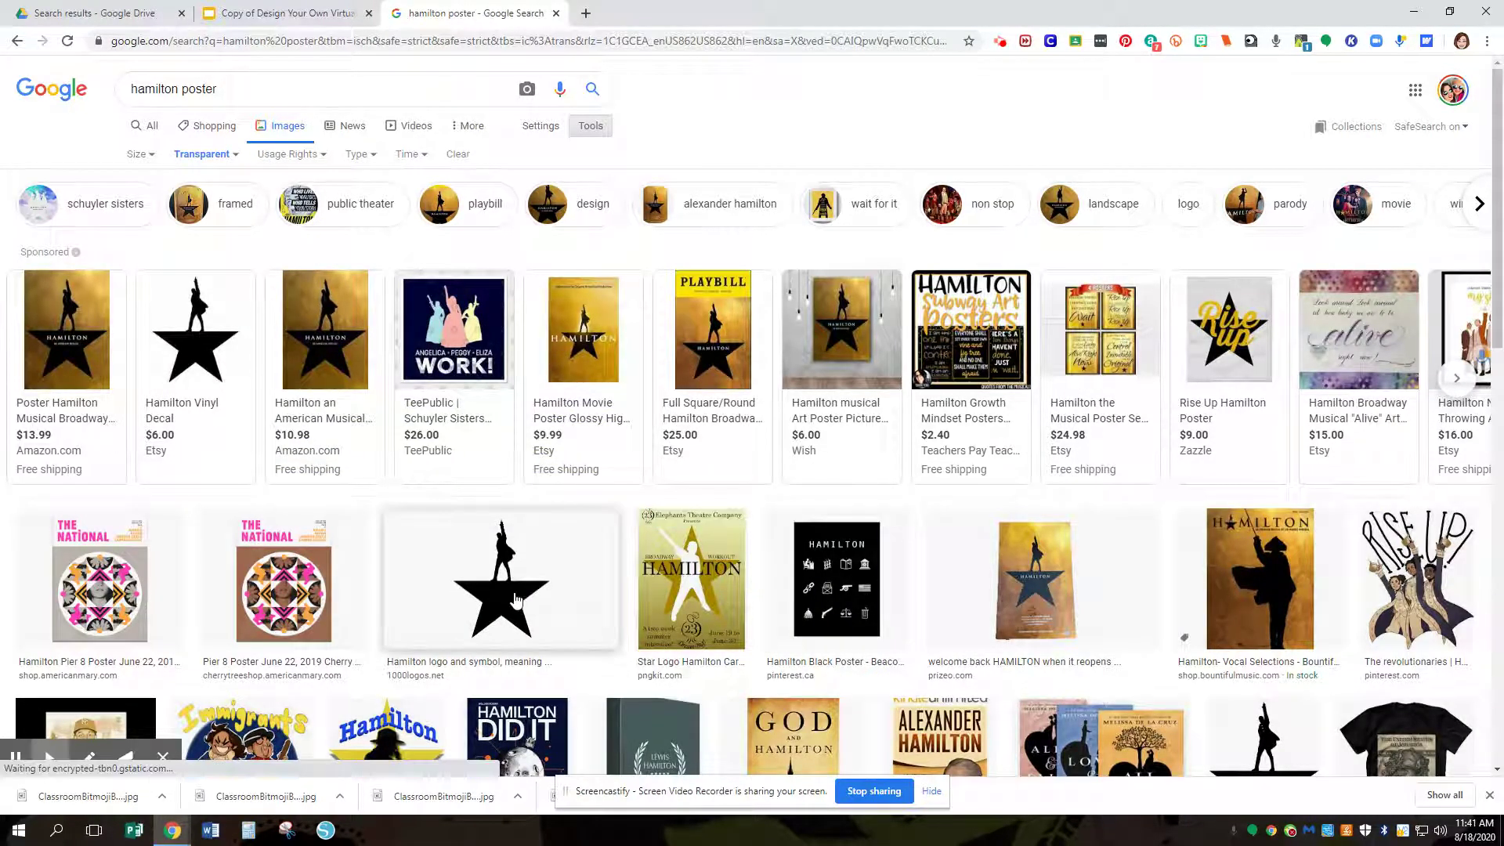
scroll(542, 596, down, 1)
scroll(540, 592, down, 3)
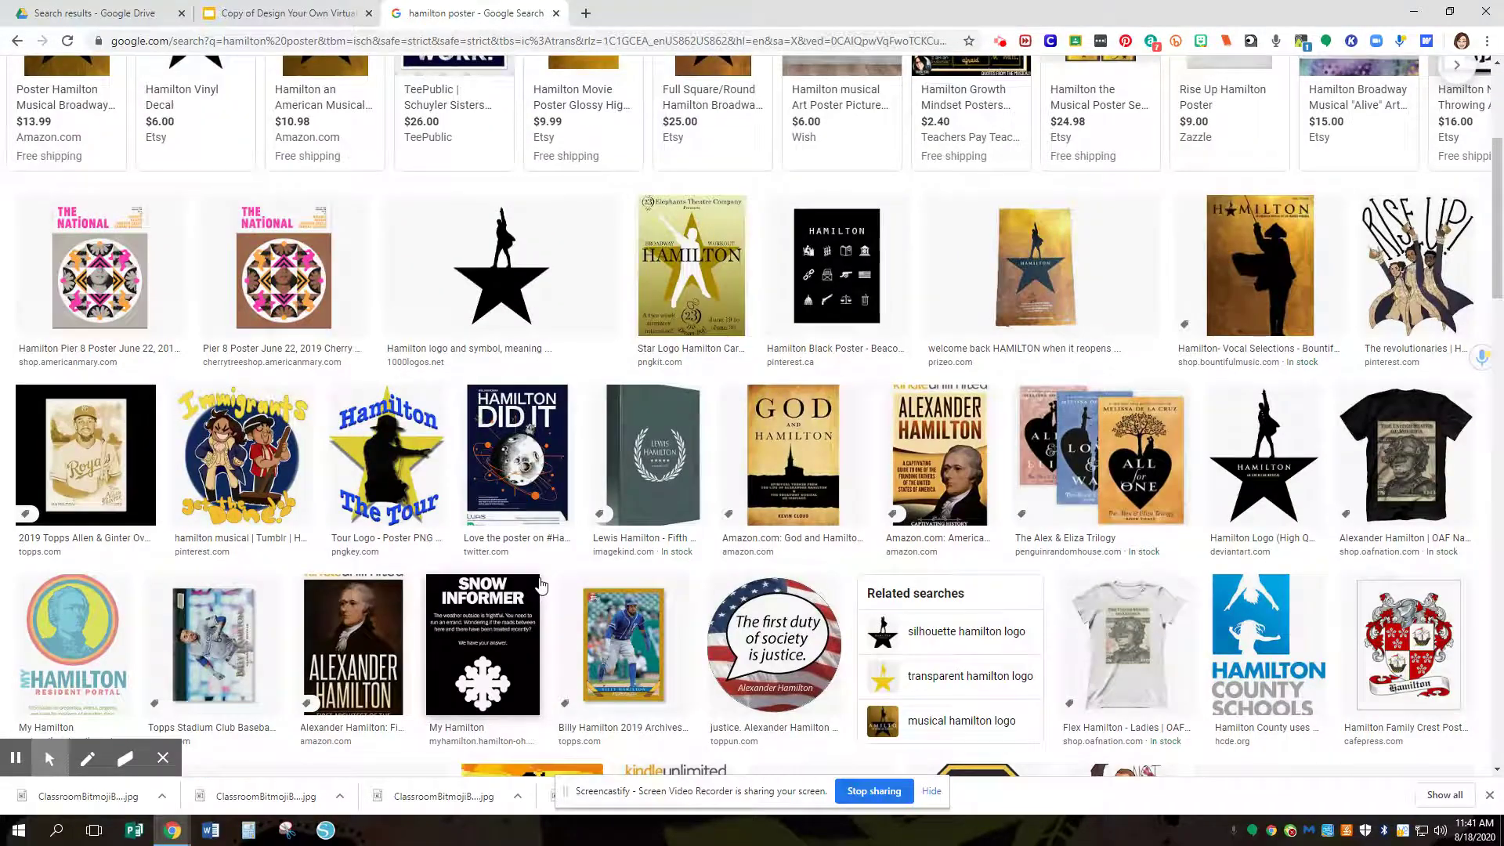
- Copy the Hamilton star logo image from its preview and return to the Virtual Locker presentation
click(492, 280)
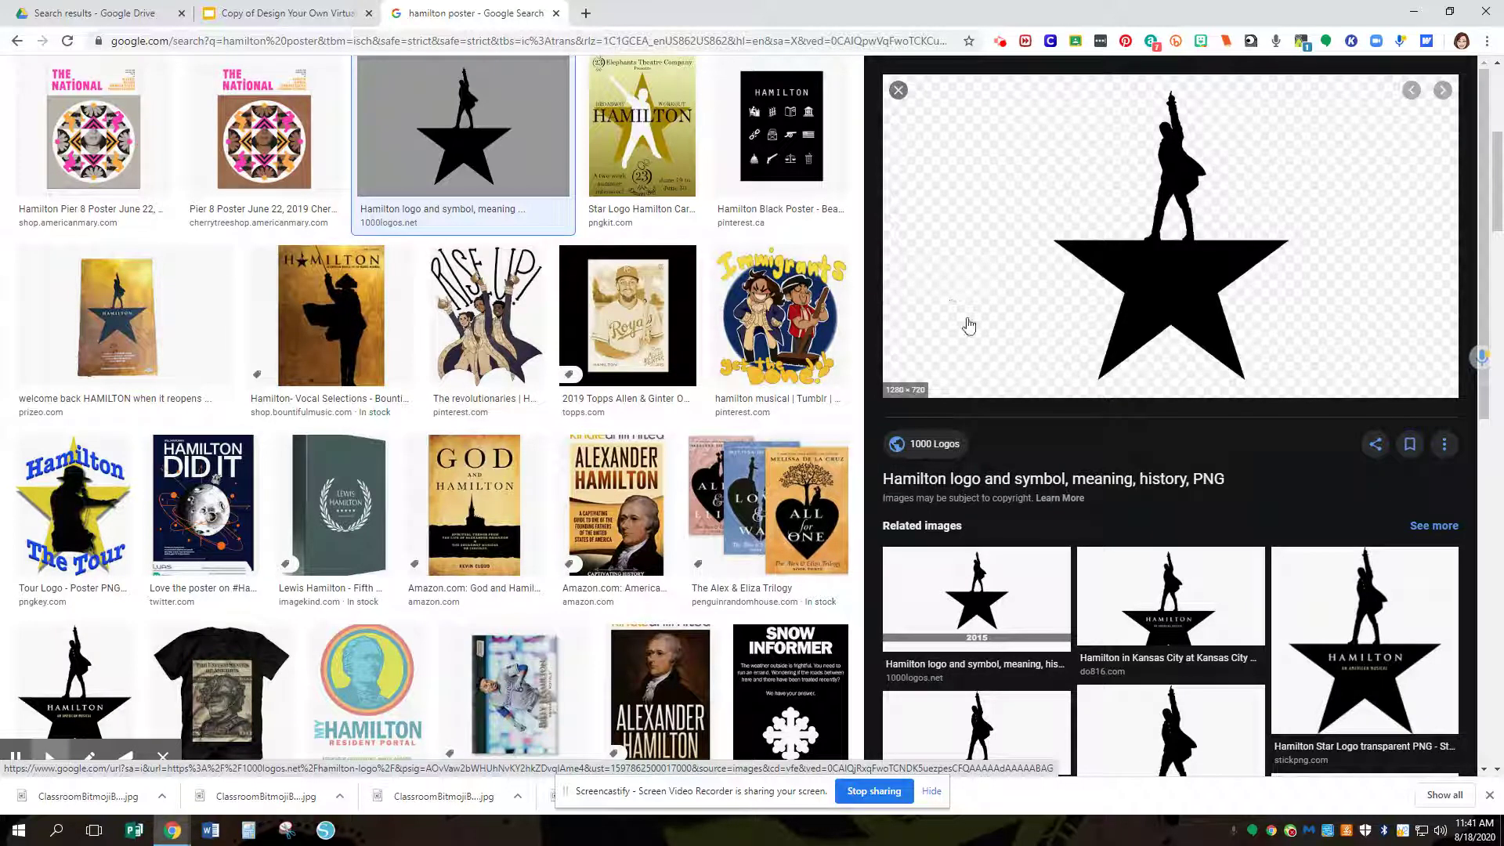
right_click(1148, 288)
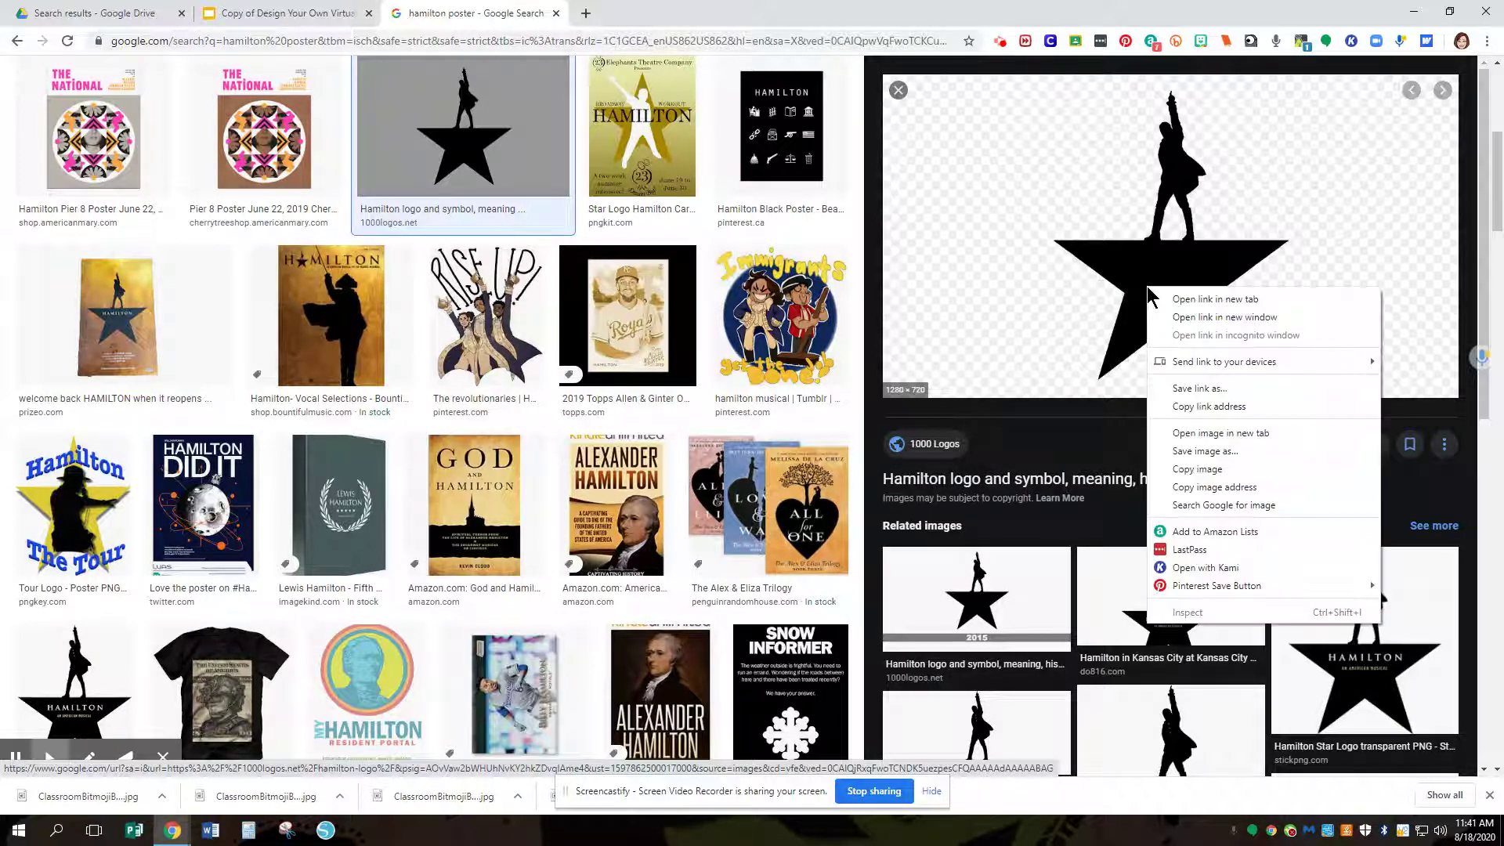
click(1198, 471)
key(alt+Tab)
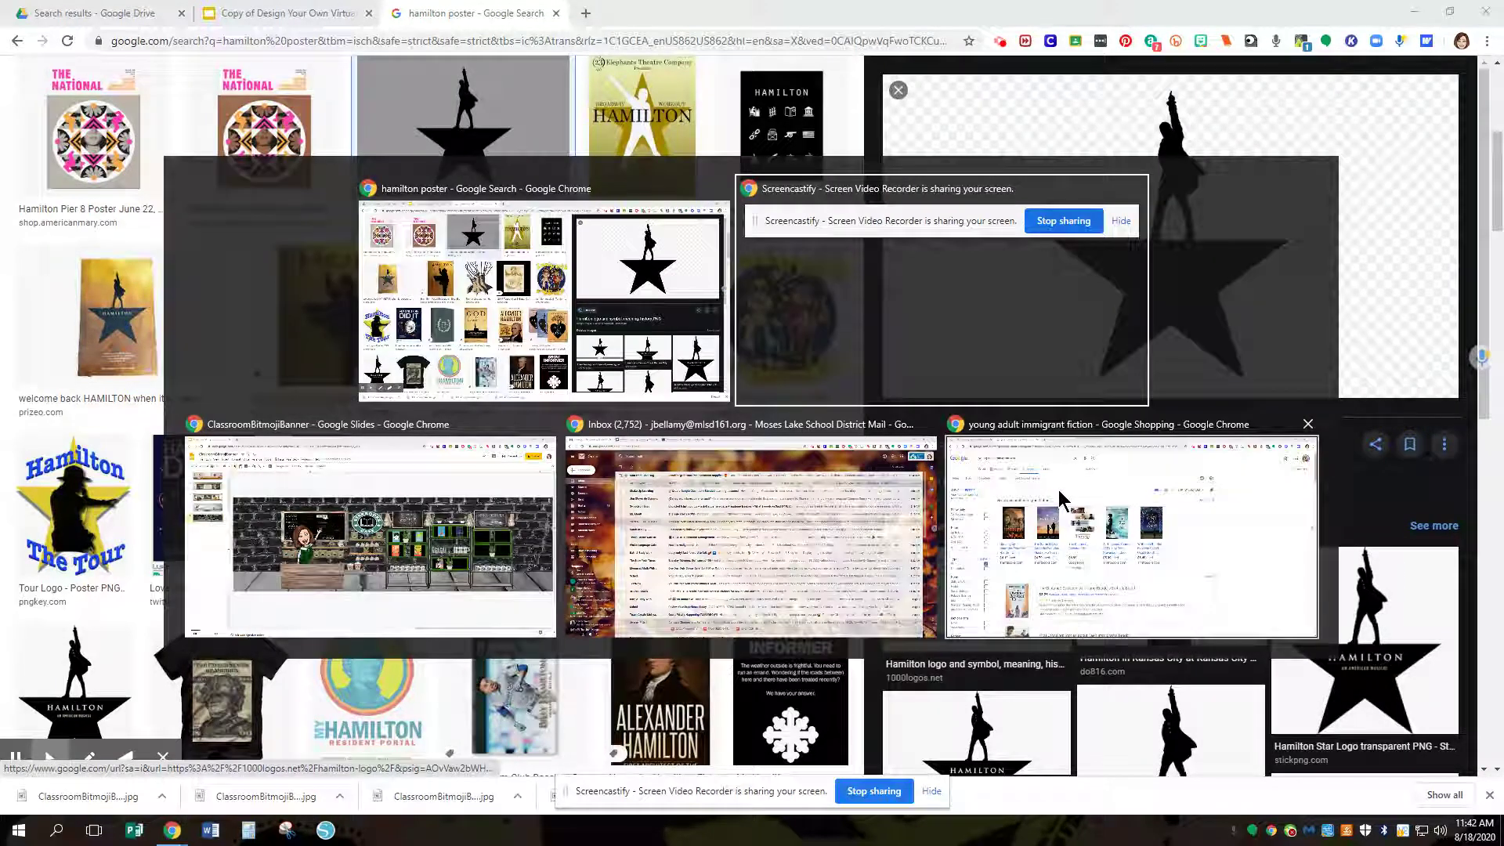
click(280, 11)
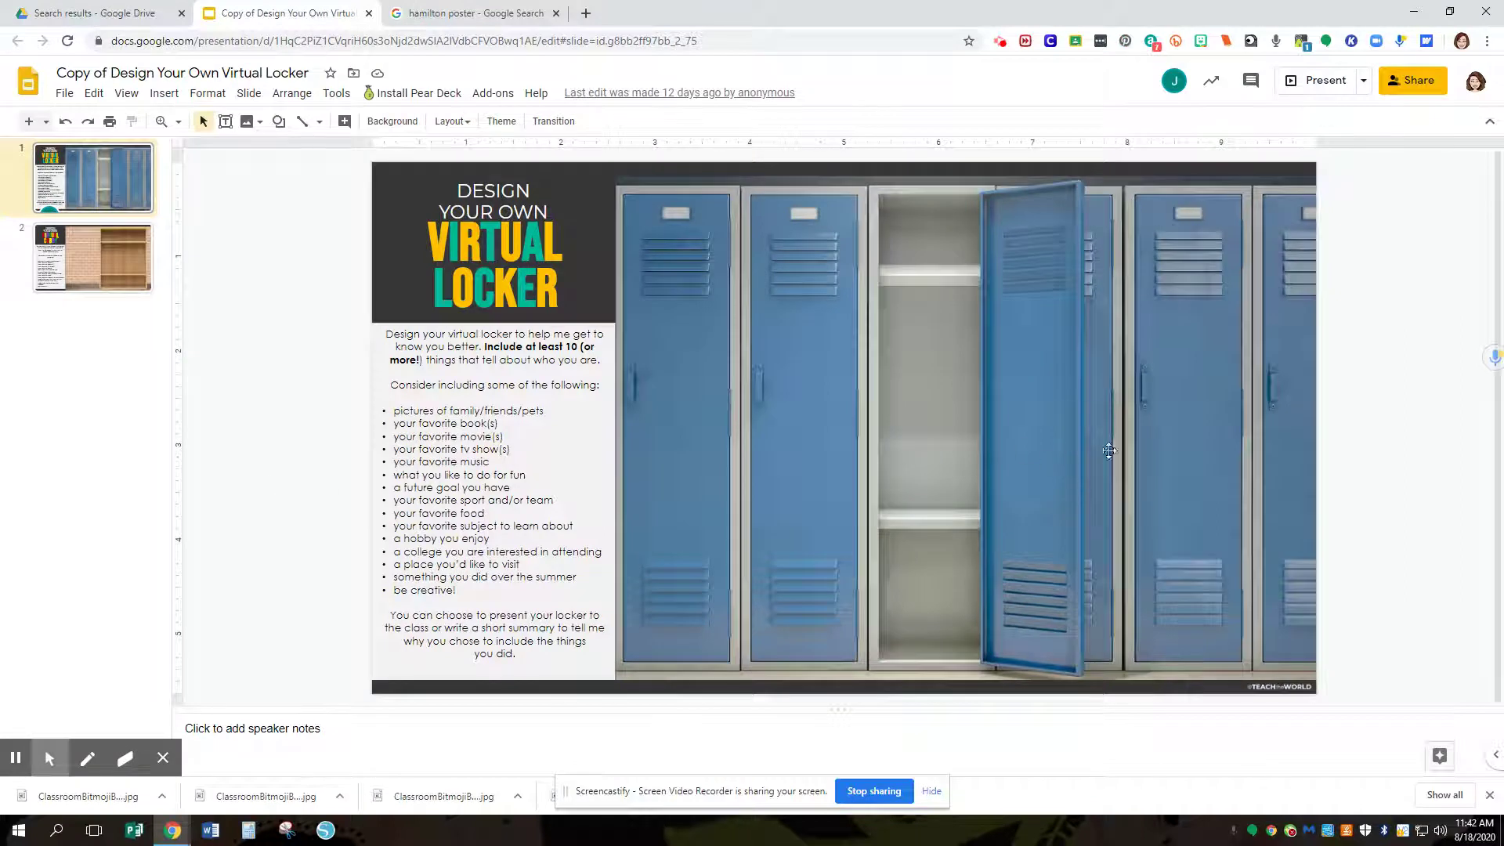
- Paste the copied Hamilton star image onto the Virtual Locker slide
right_click(929, 441)
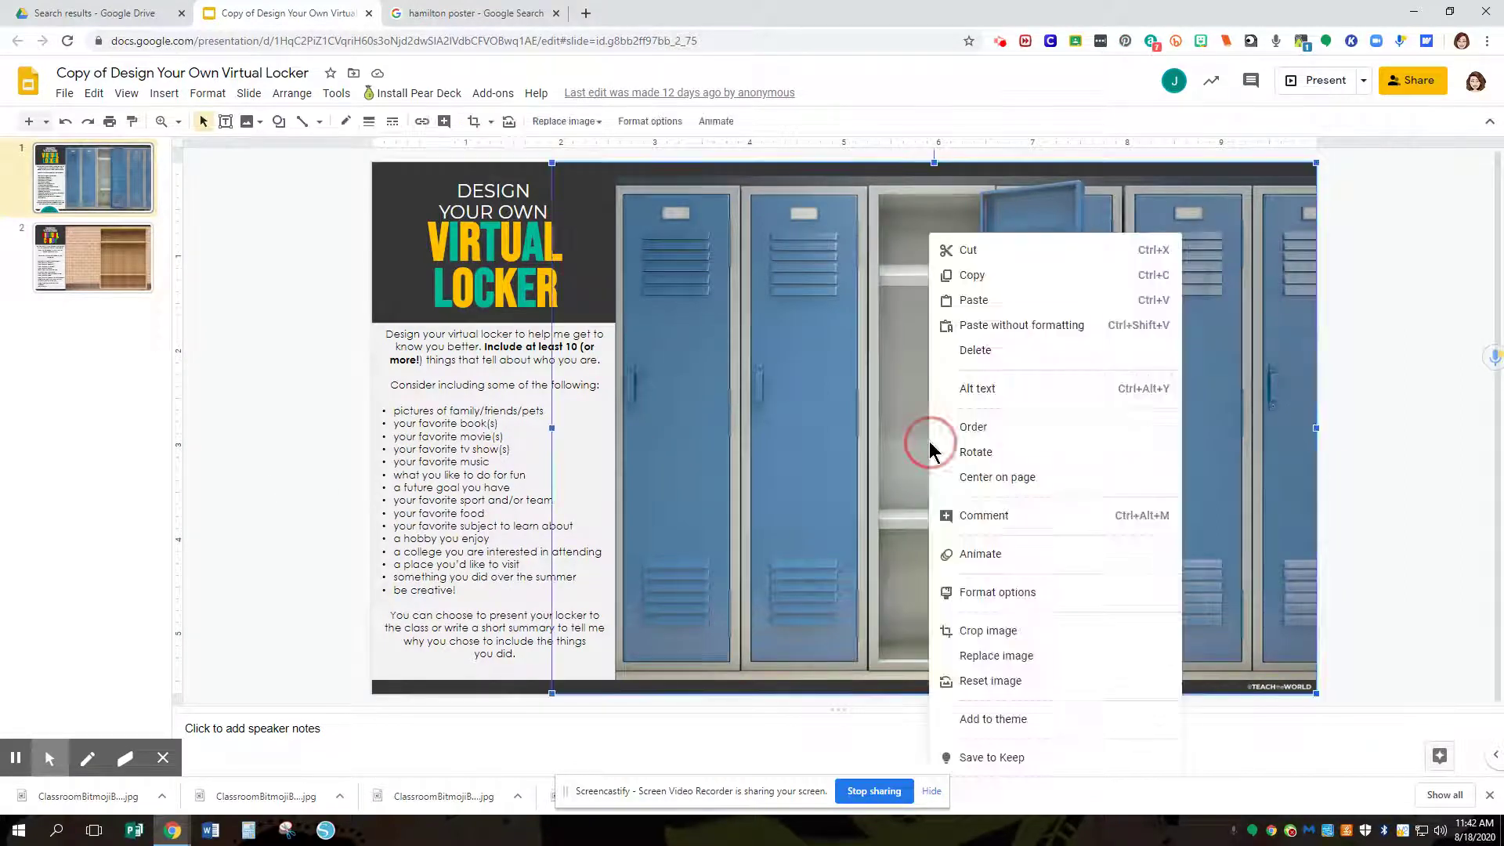
click(985, 297)
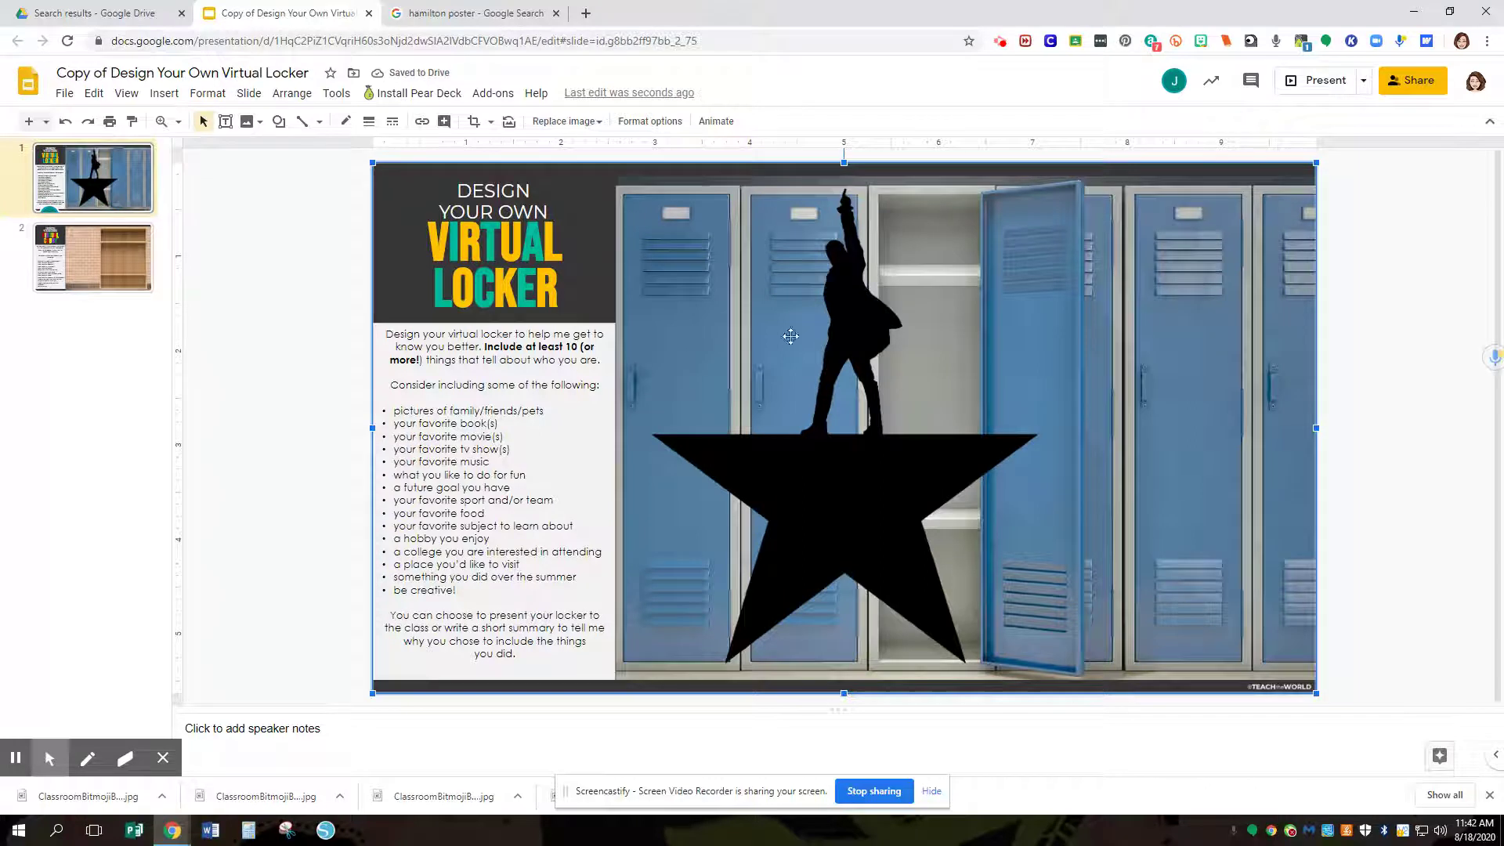
- Move the star image and crop the empty space off its left and right sides
mouse_move(841, 455)
mouse_down()
mouse_move(919, 430)
mouse_move(863, 474)
mouse_up()
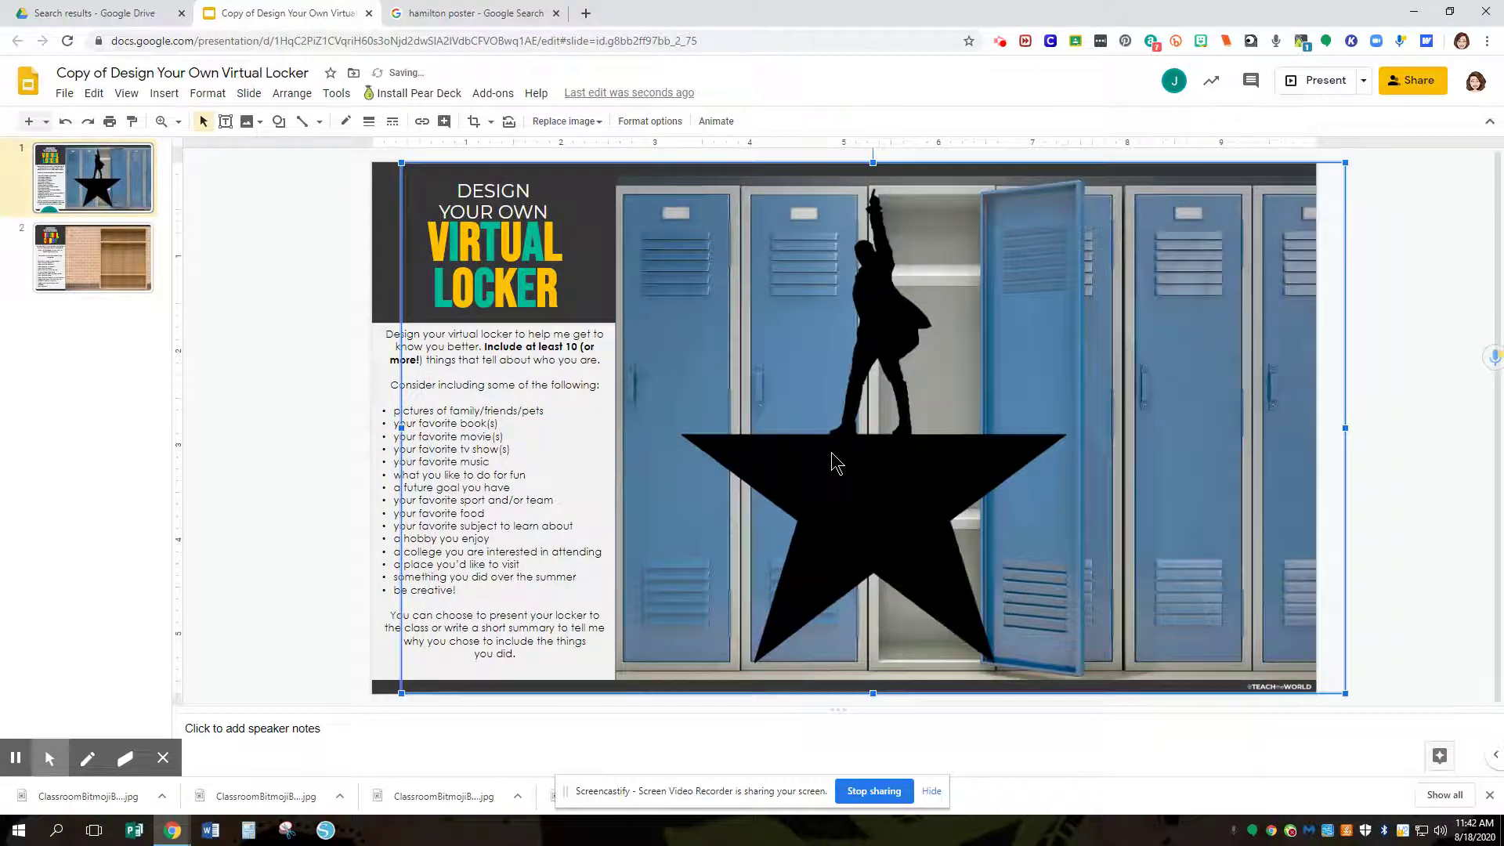
double_click(1232, 532)
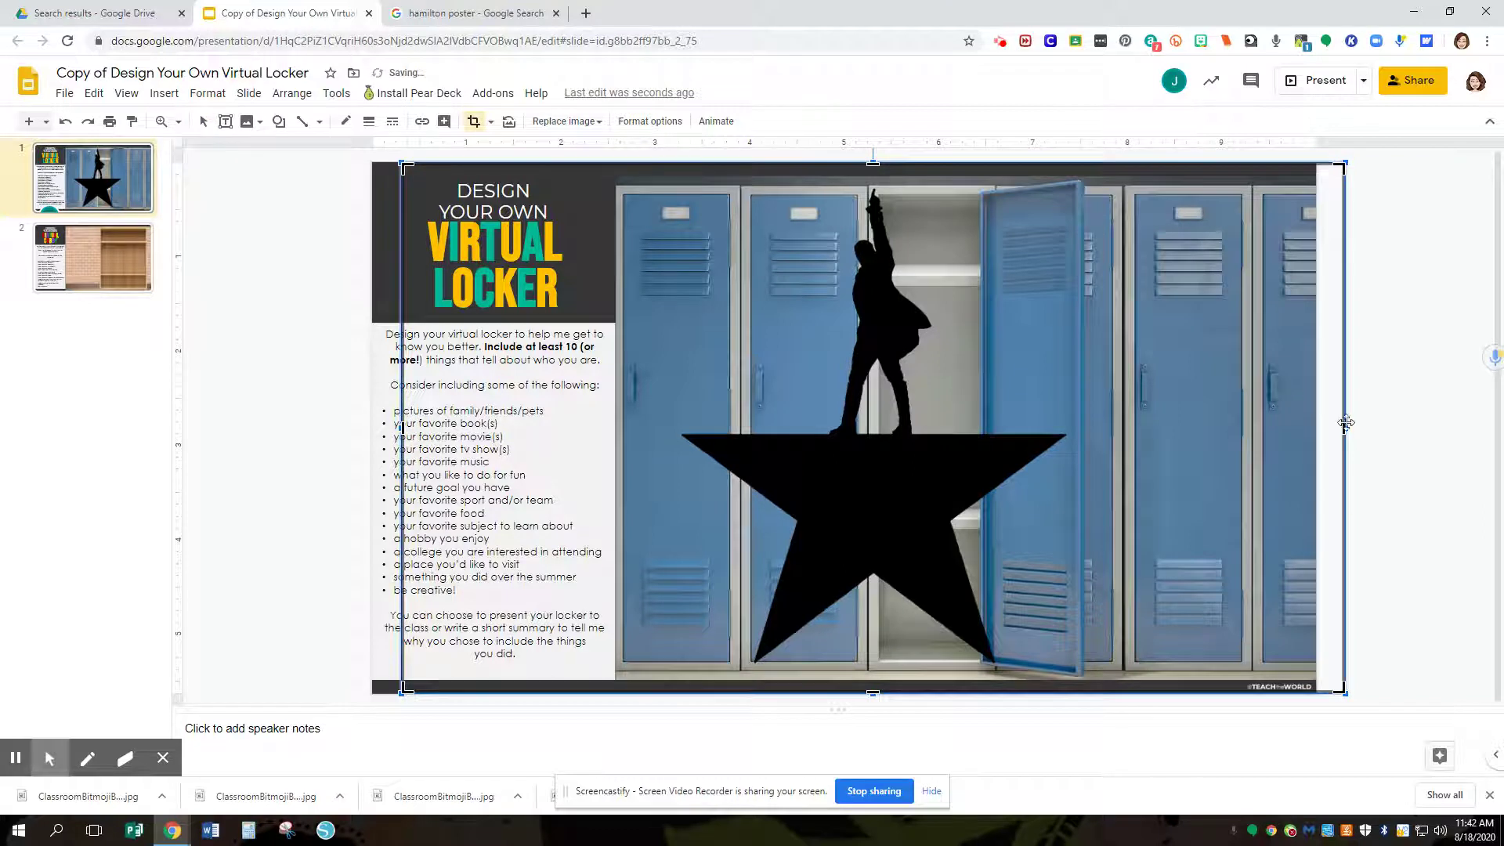
drag(1344, 428, 1070, 436)
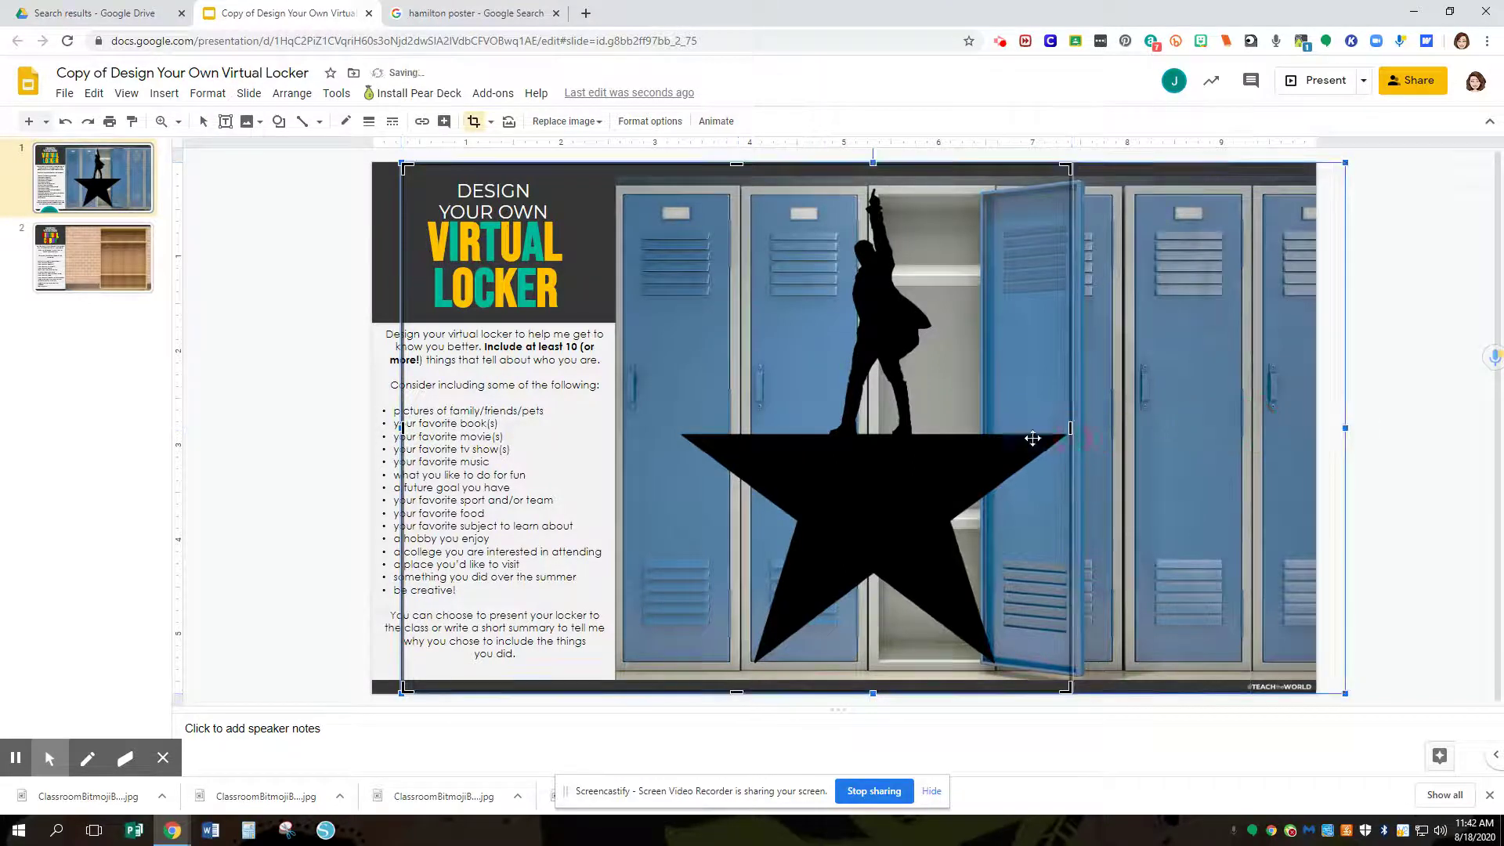
drag(411, 429, 677, 429)
drag(405, 429, 674, 429)
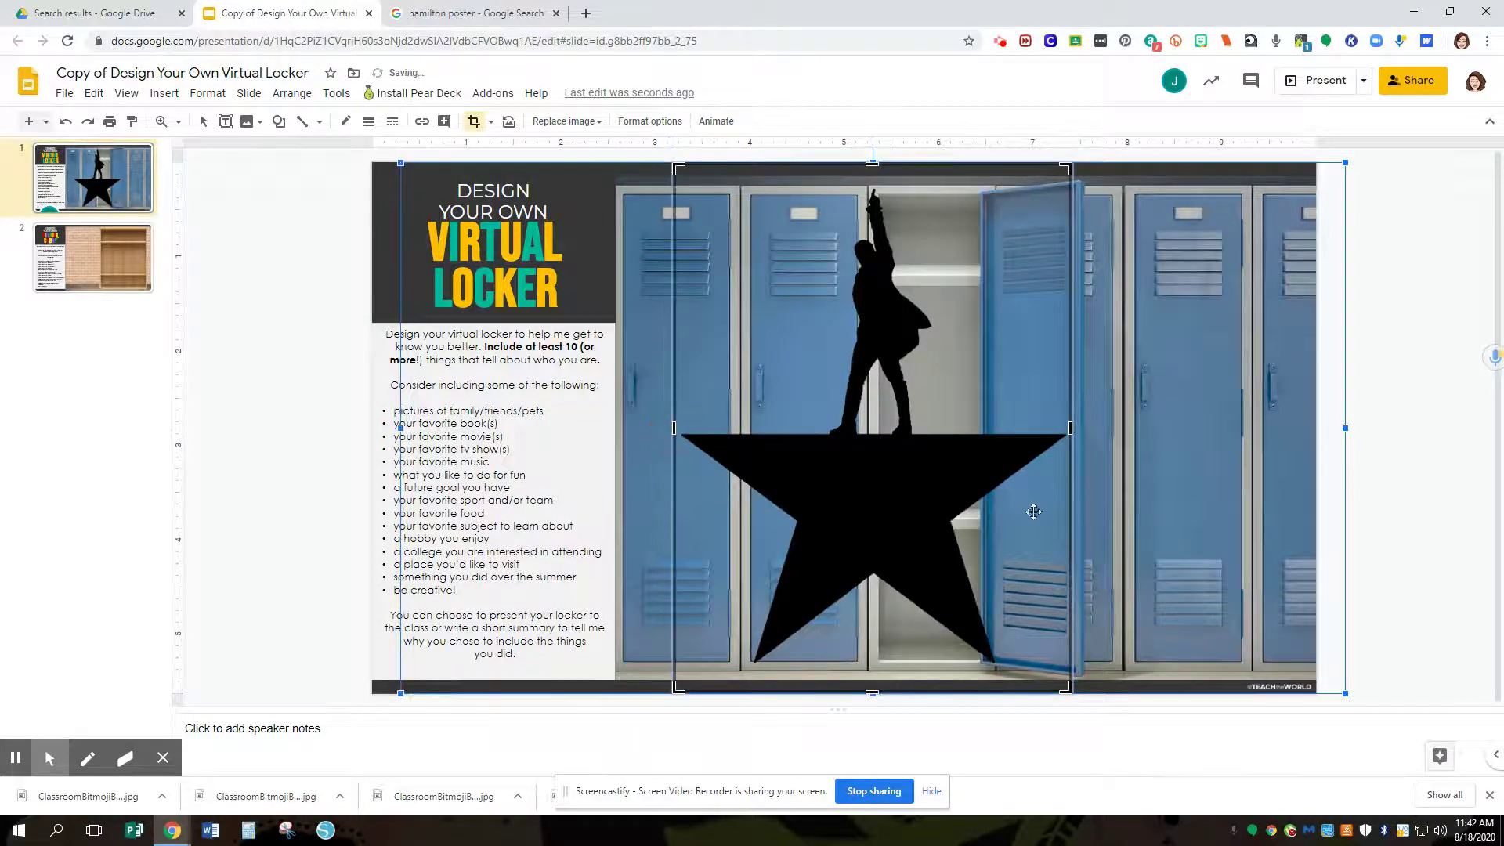
click(1422, 566)
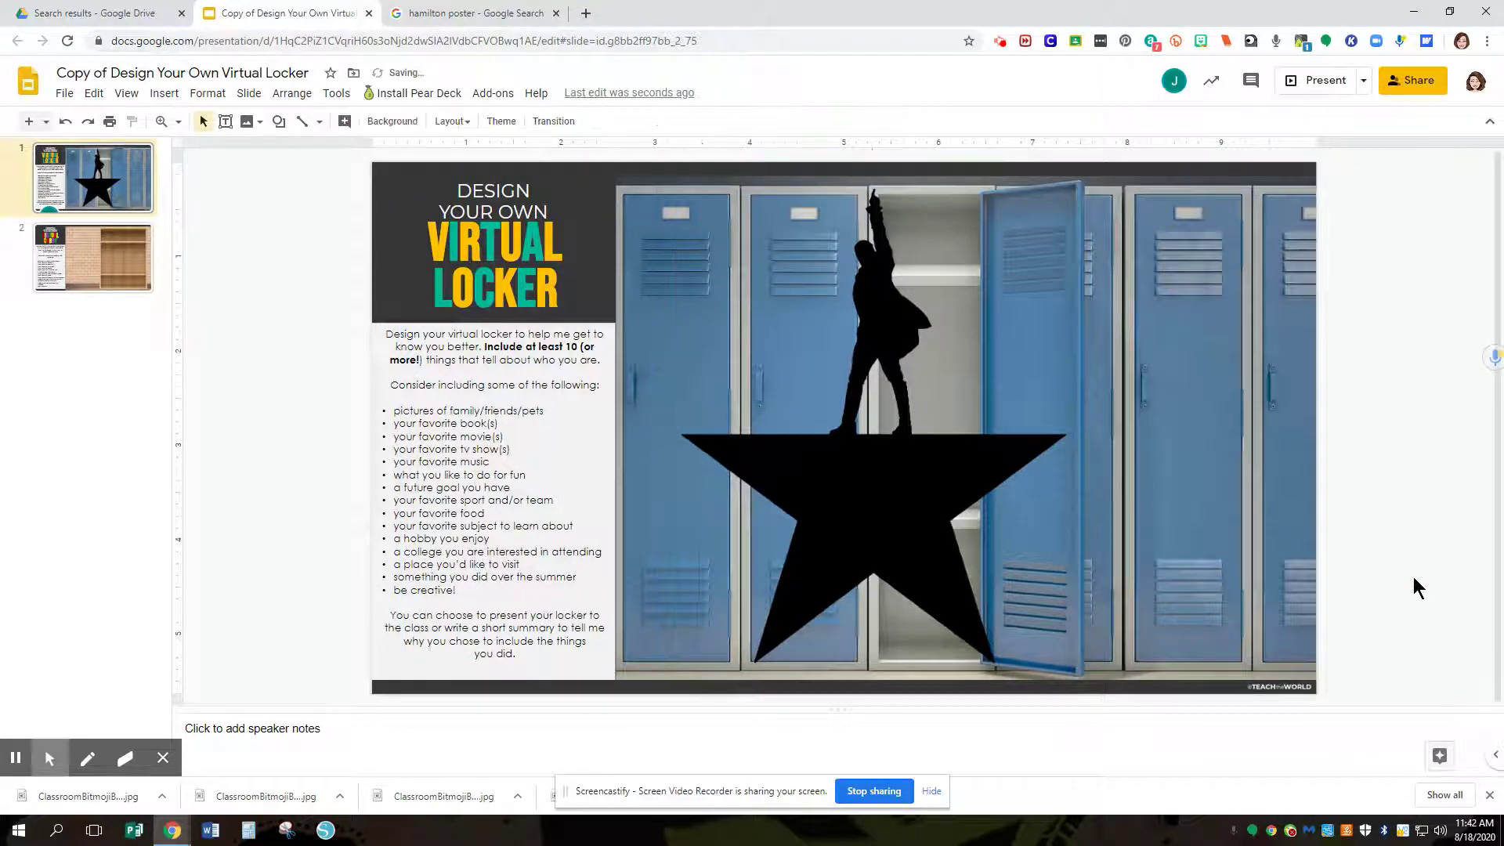
- Re-crop the star image's right edge so it fits tightly around the star silhouette
click(877, 493)
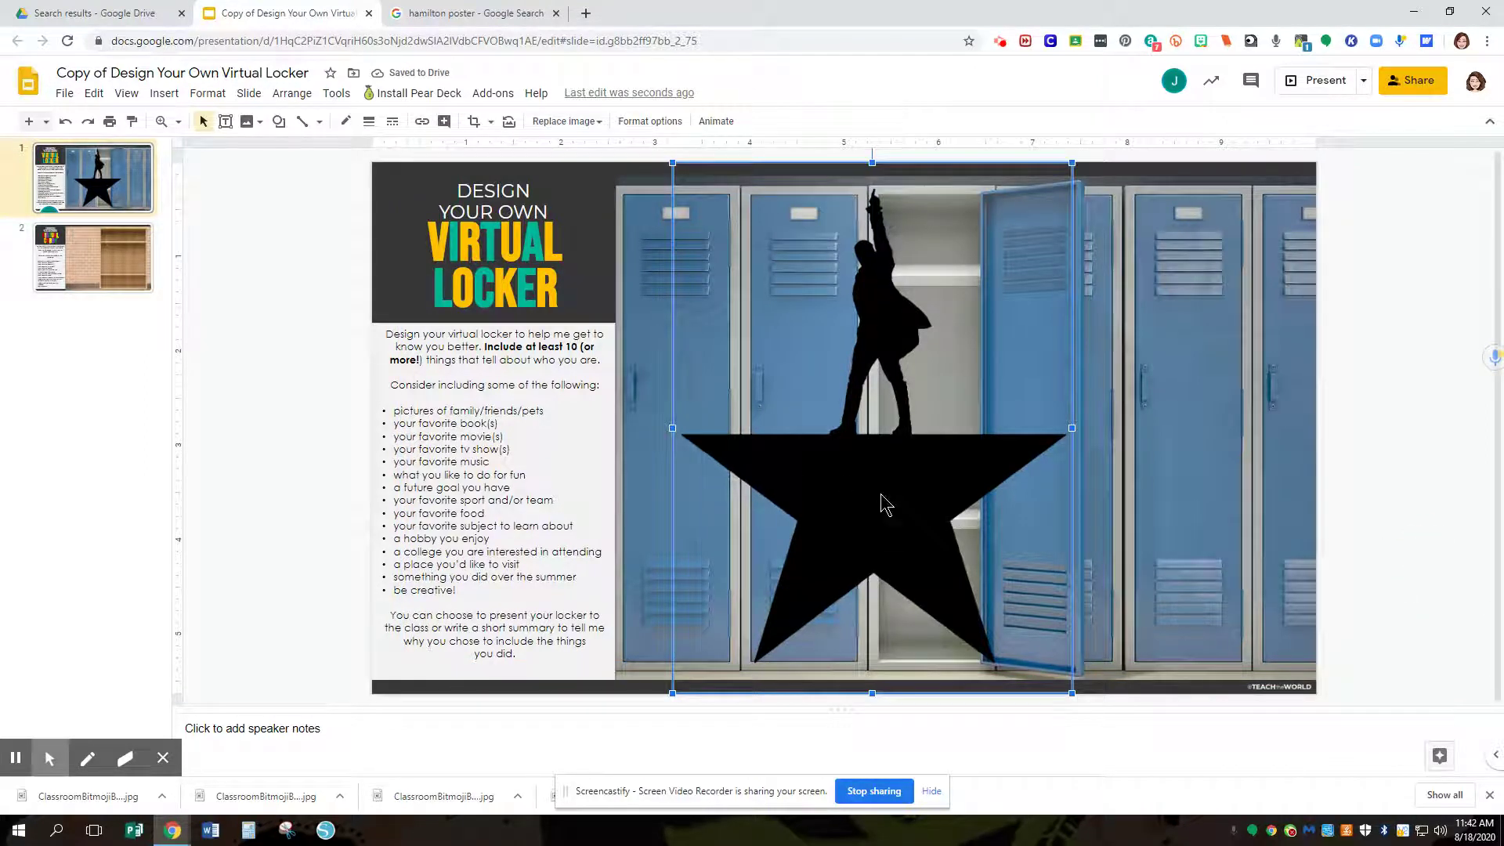
double_click(885, 504)
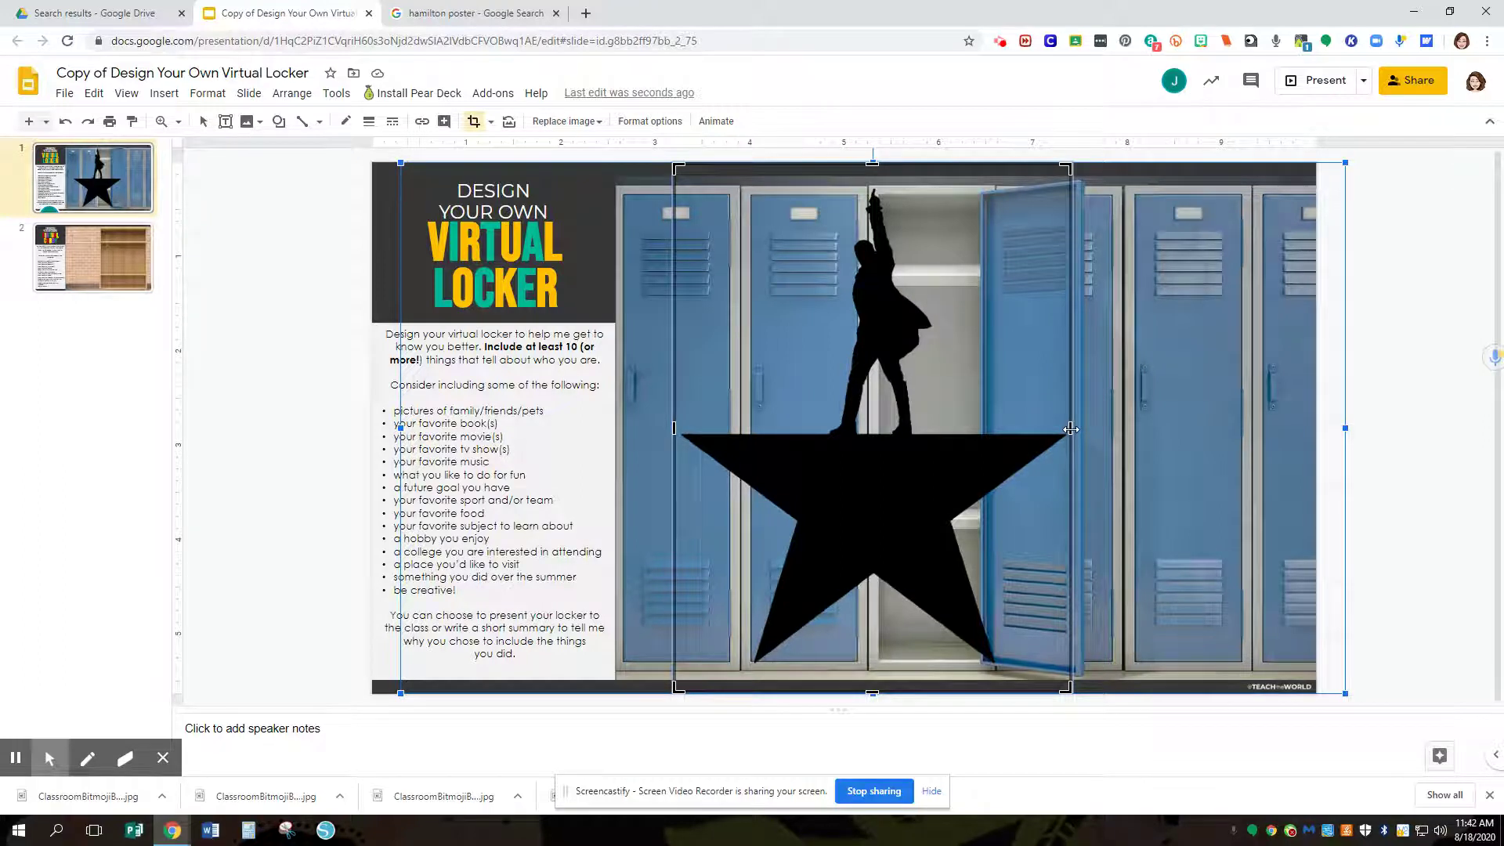
drag(1071, 429, 1224, 430)
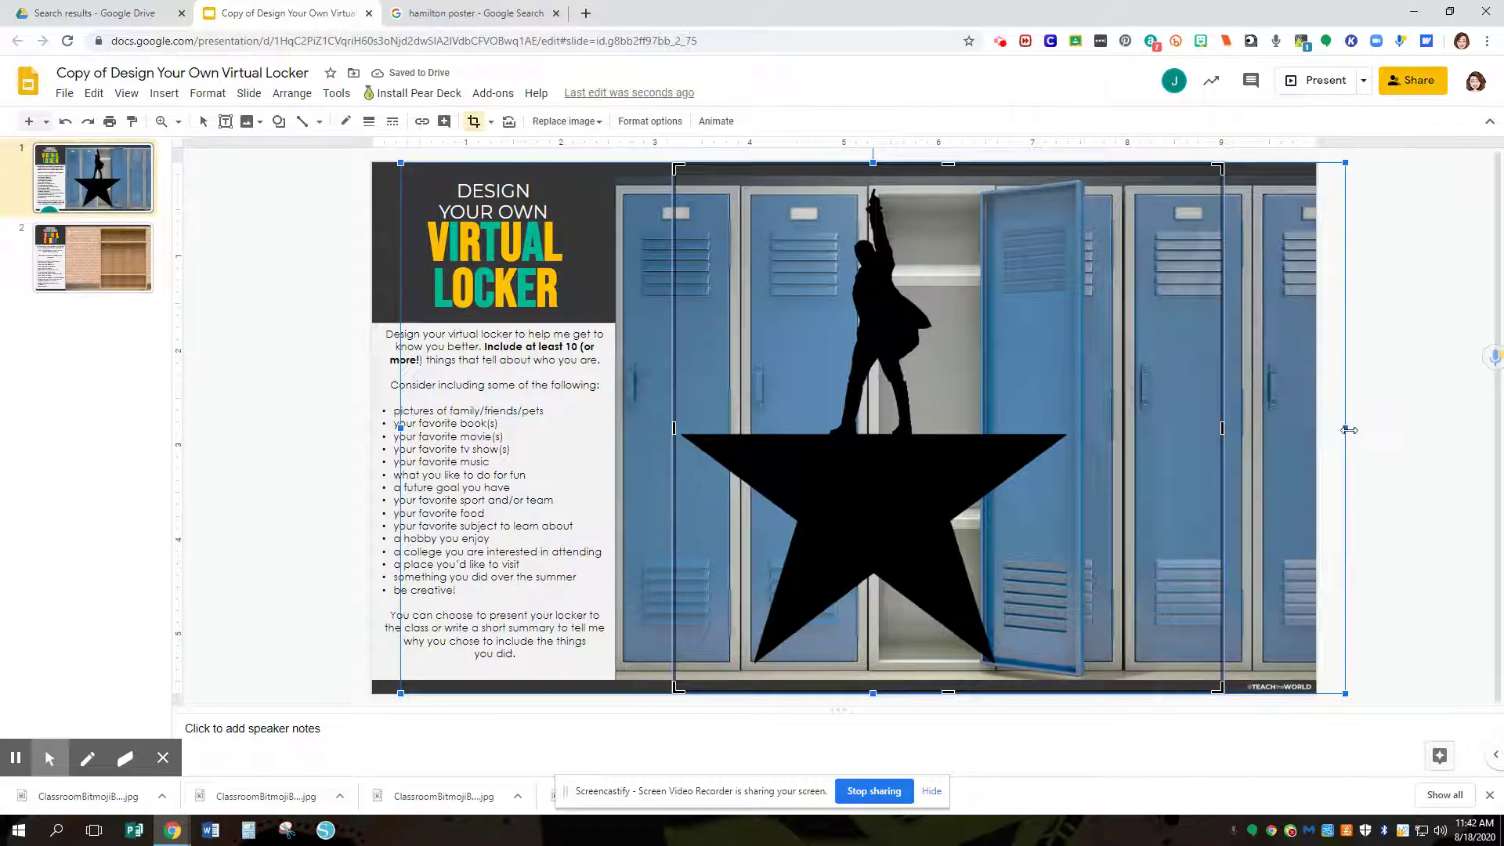
drag(1349, 430, 1277, 430)
key(ctrl+z)
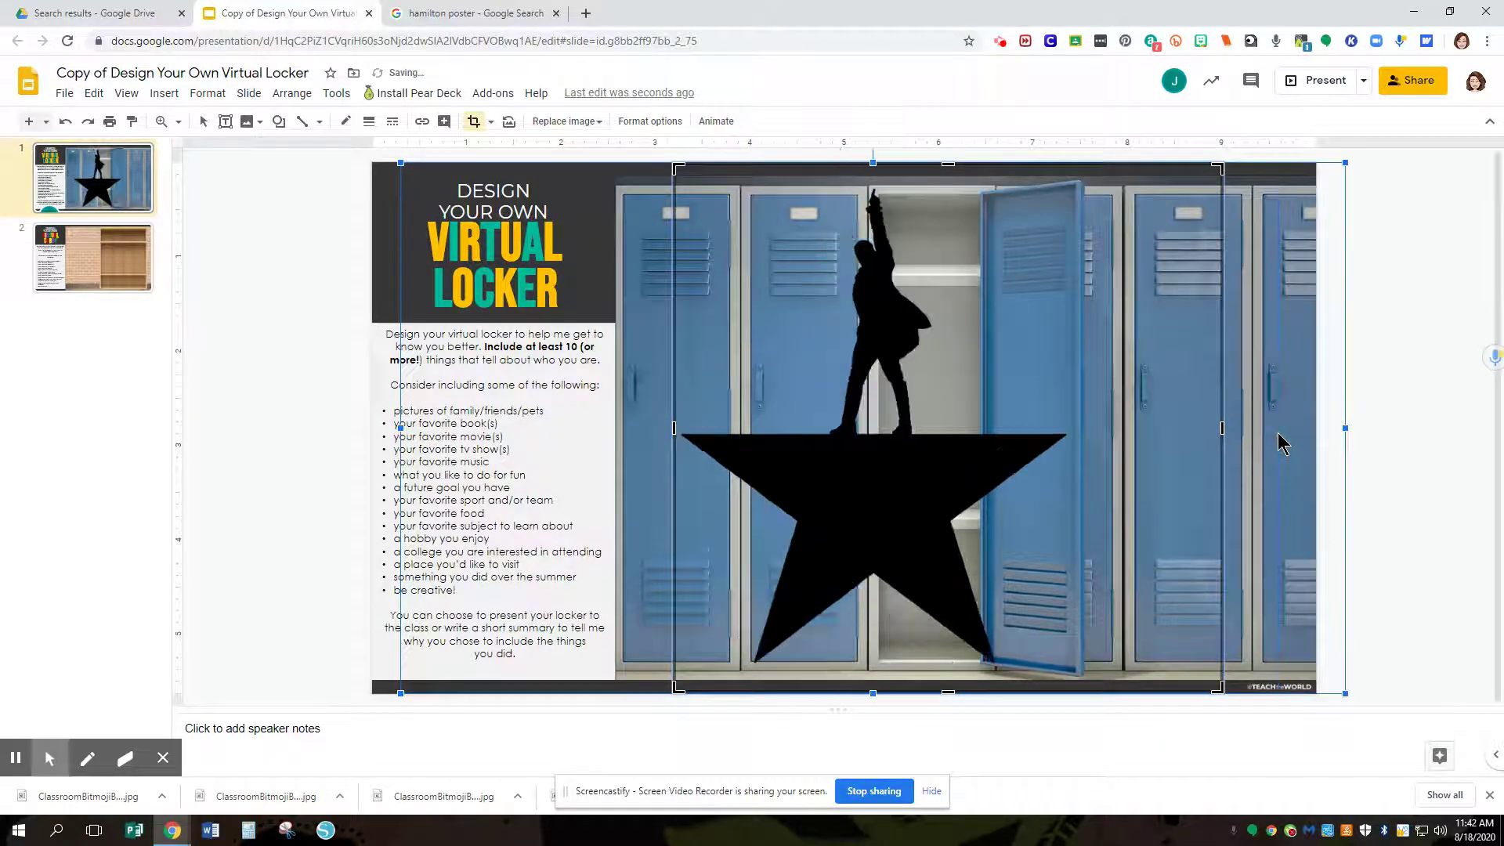
click(1224, 429)
drag(1222, 429, 1075, 429)
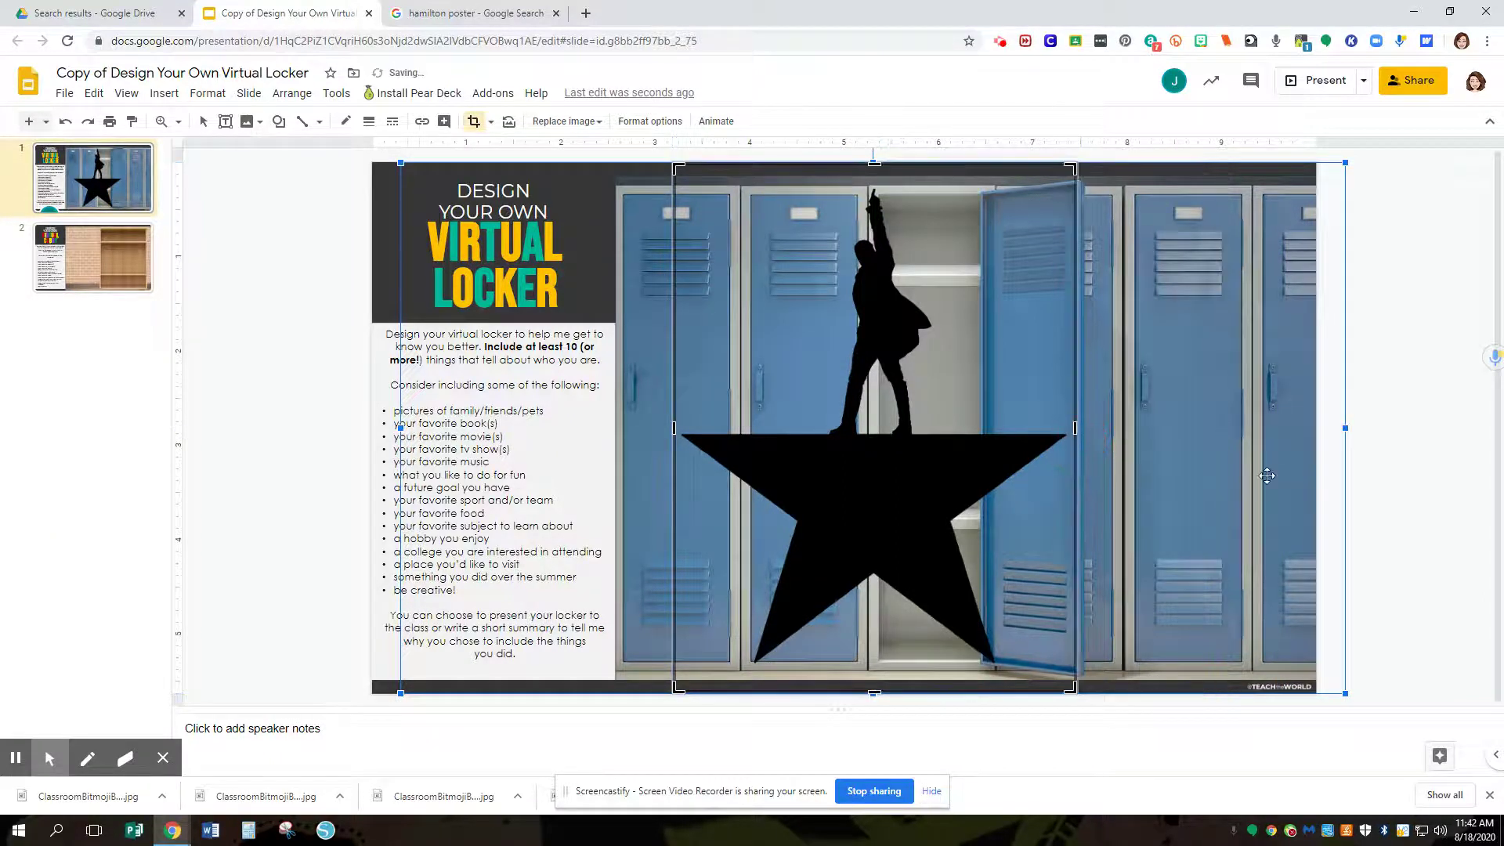
key(Return)
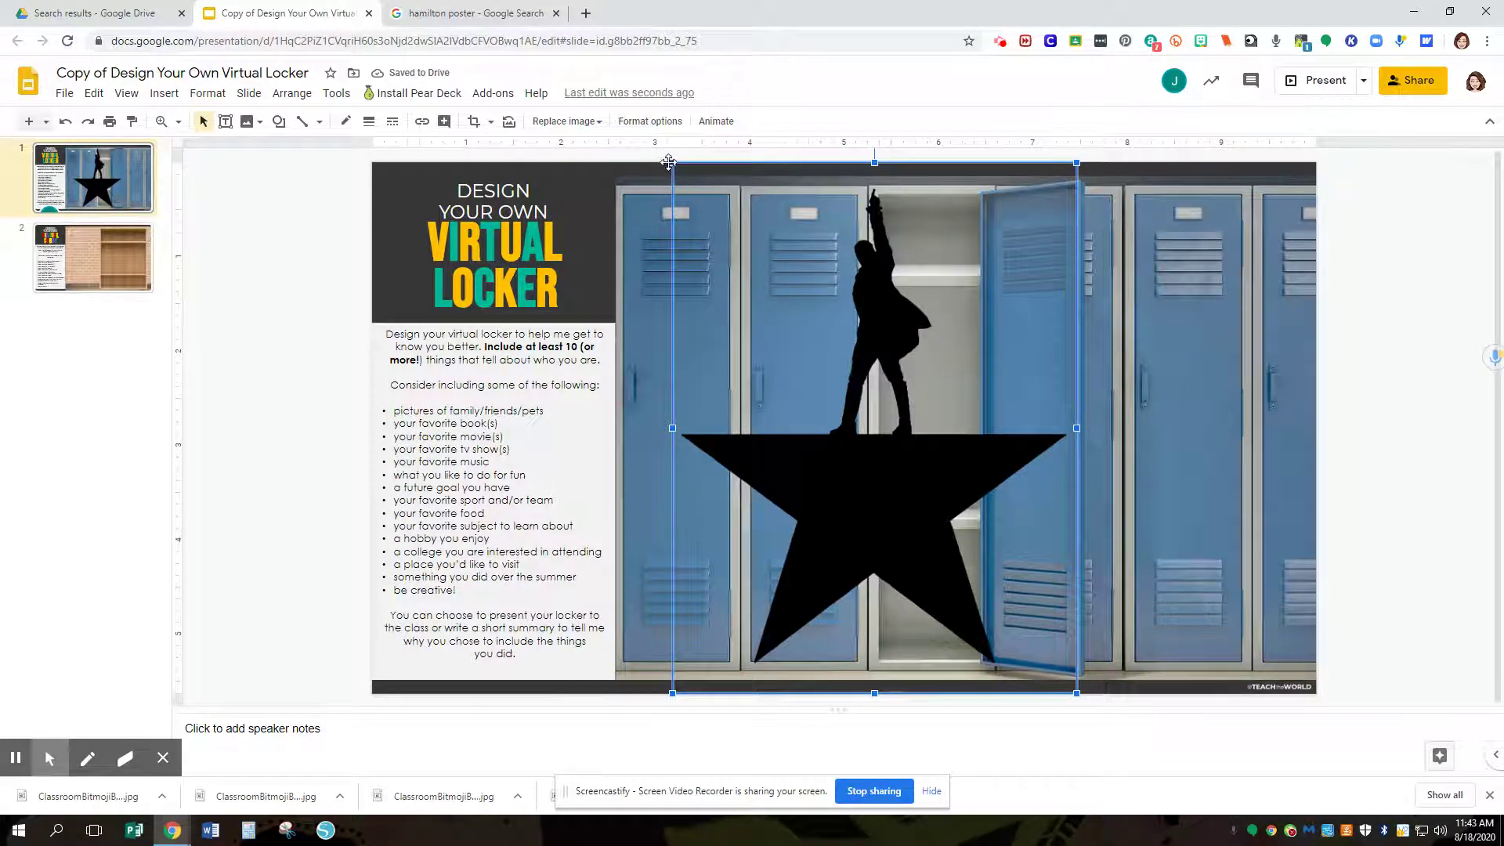
- Shrink the Hamilton star to a small emblem and position it on the open locker door
drag(669, 162, 1073, 599)
drag(1053, 662, 1043, 521)
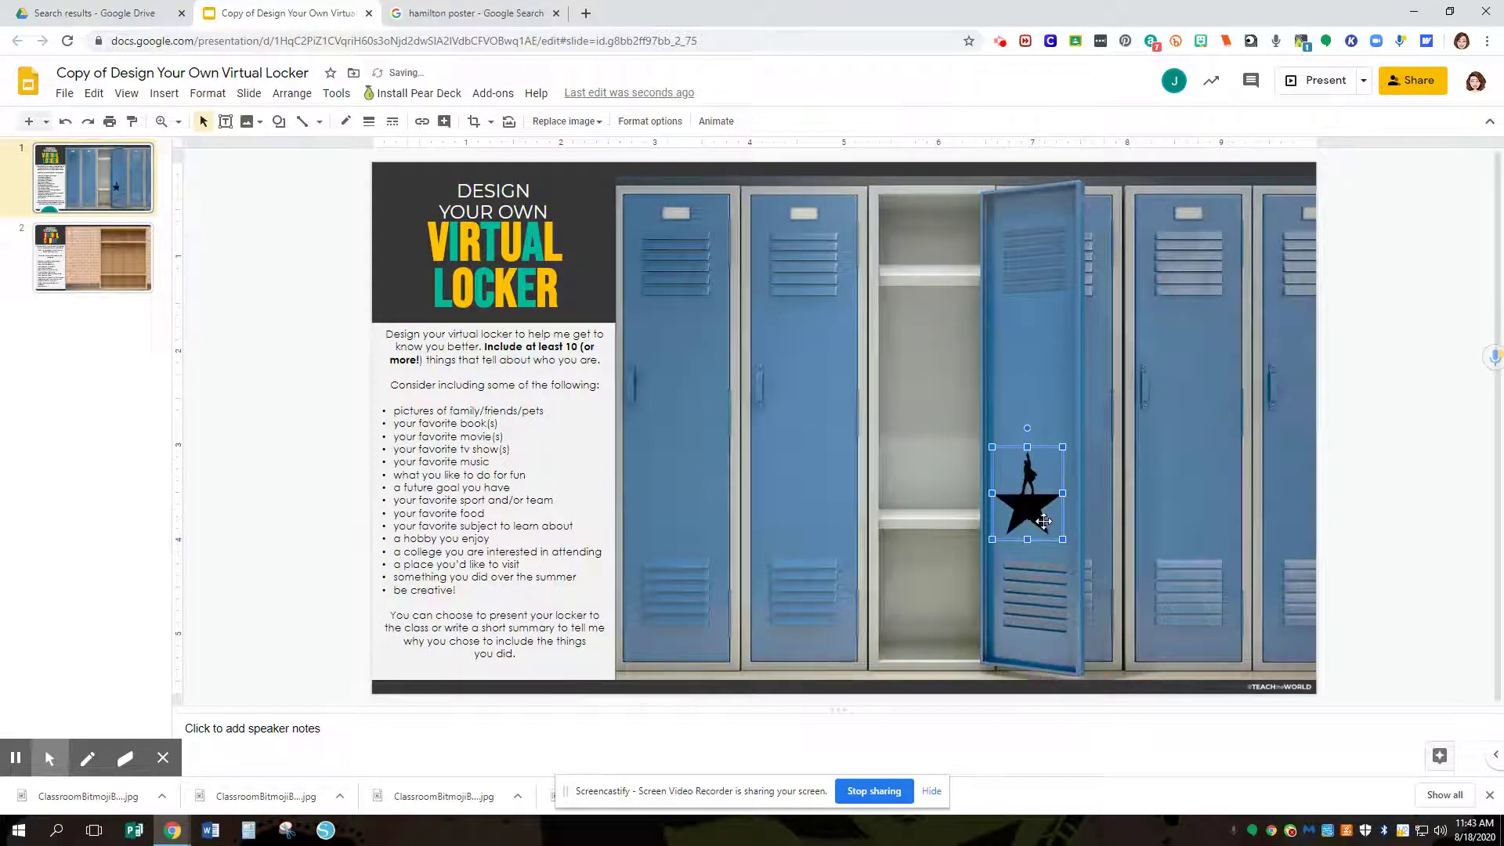
click(993, 447)
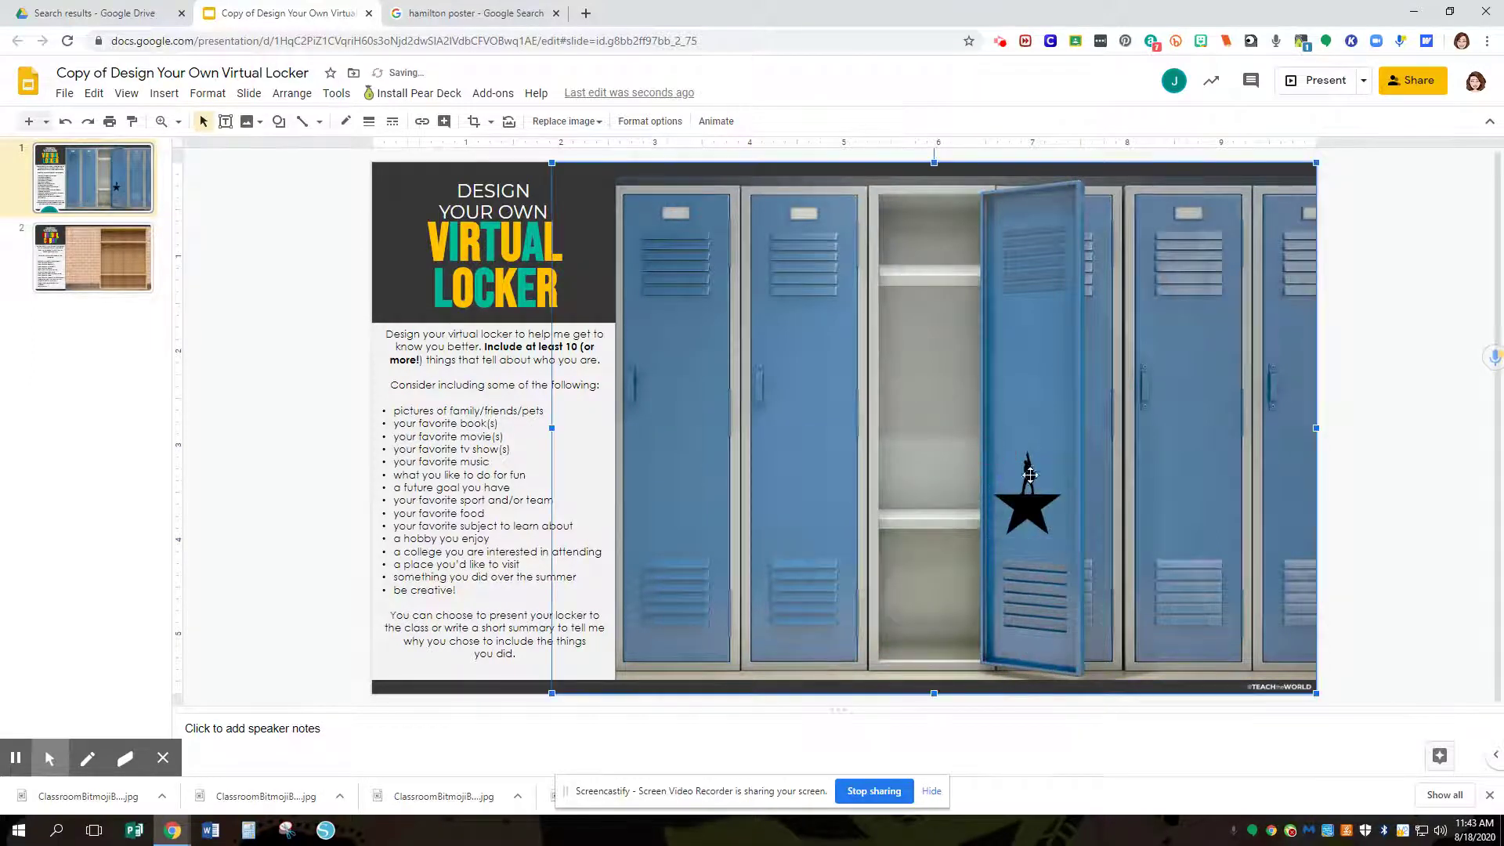
drag(1042, 502, 1046, 498)
click(1369, 561)
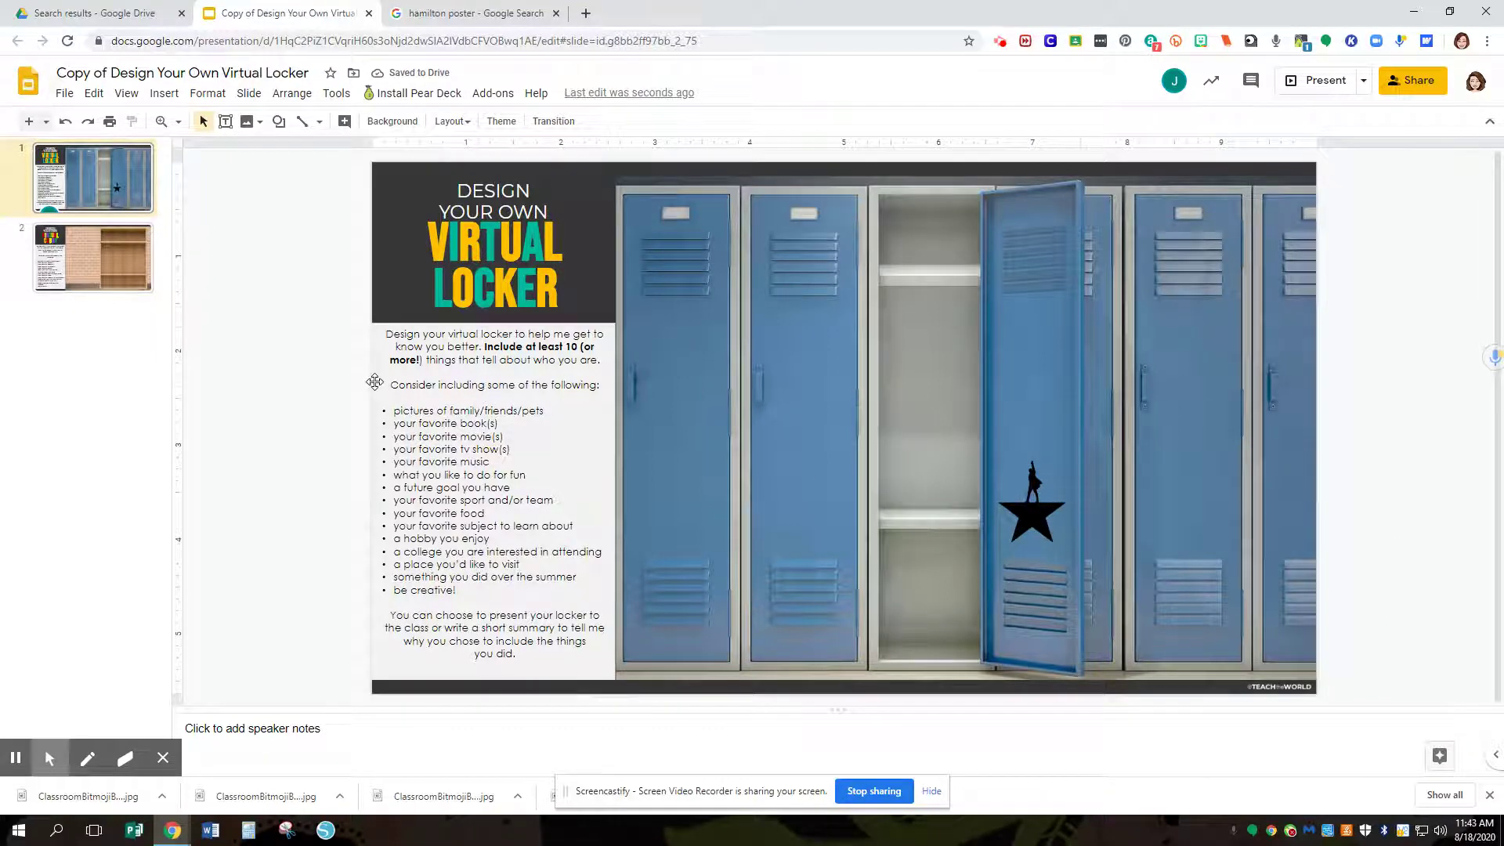
click(165, 93)
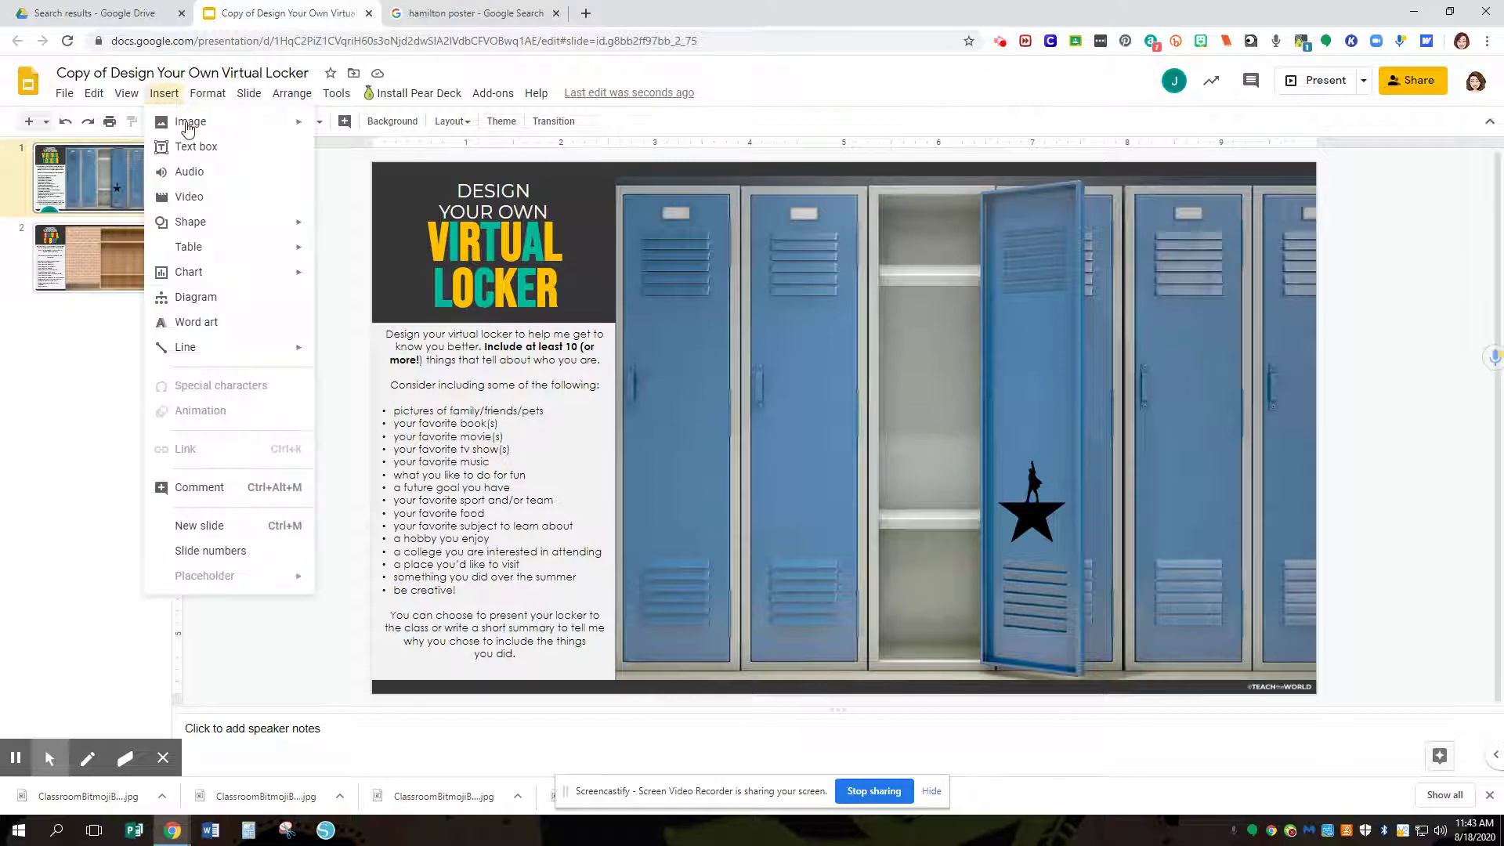
- Upload the EMS Wolf image, shrink it and place it on the locker's top shelf
mouse_move(189, 125)
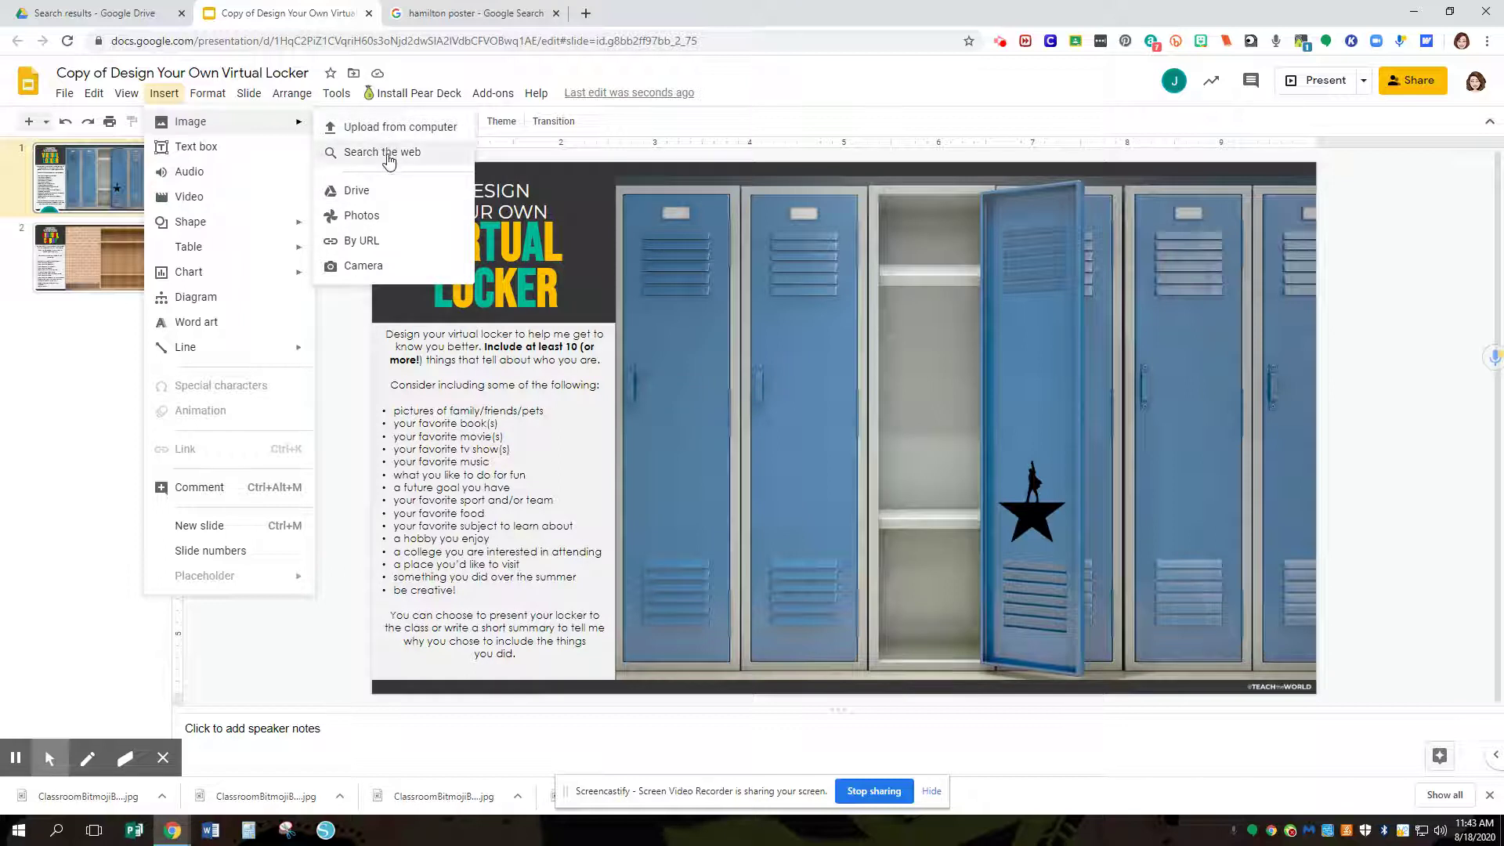
click(389, 129)
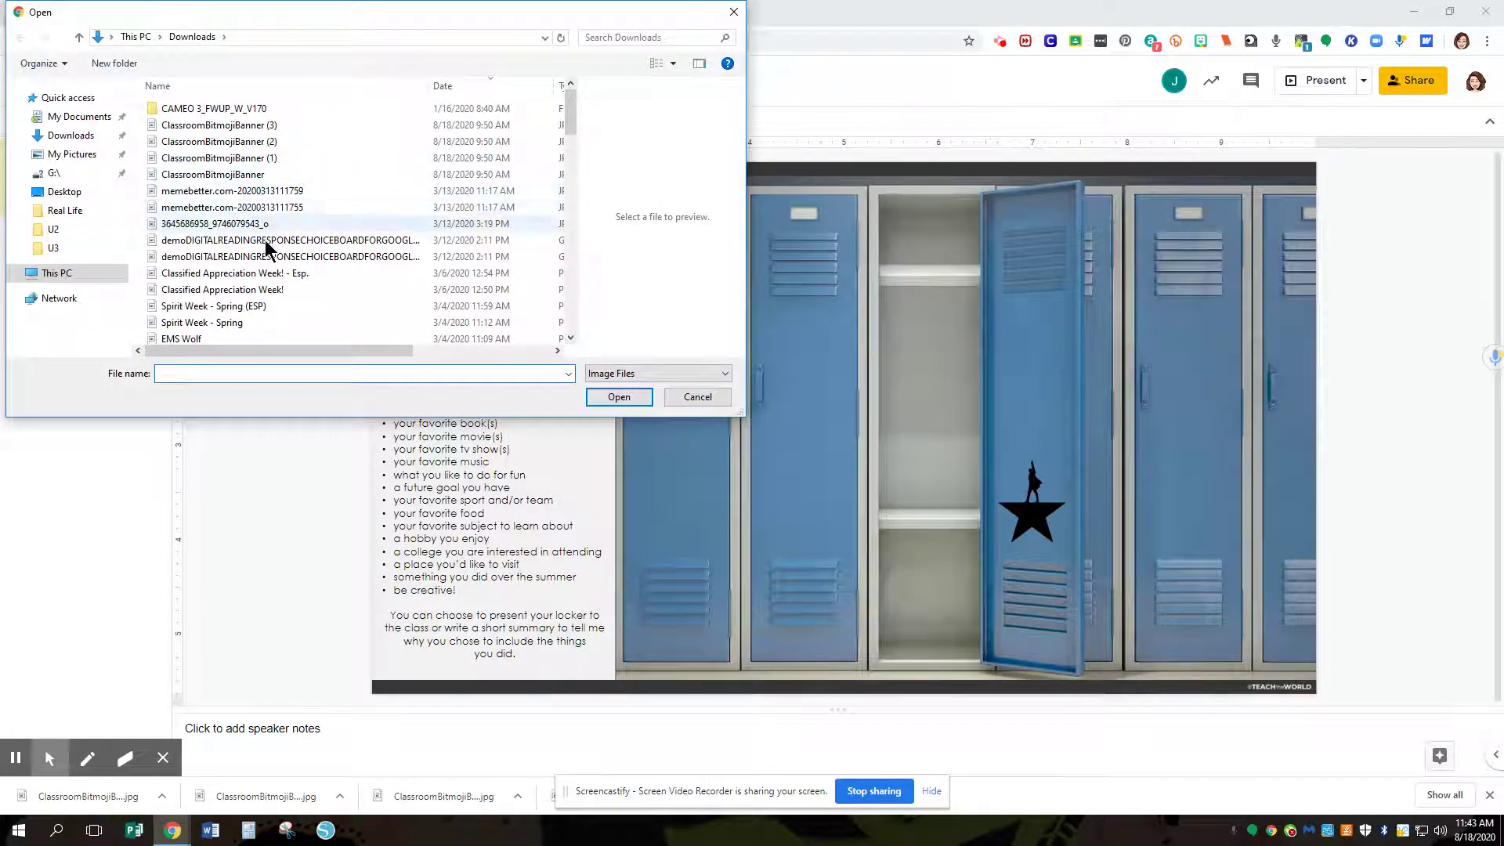
click(243, 335)
double_click(243, 335)
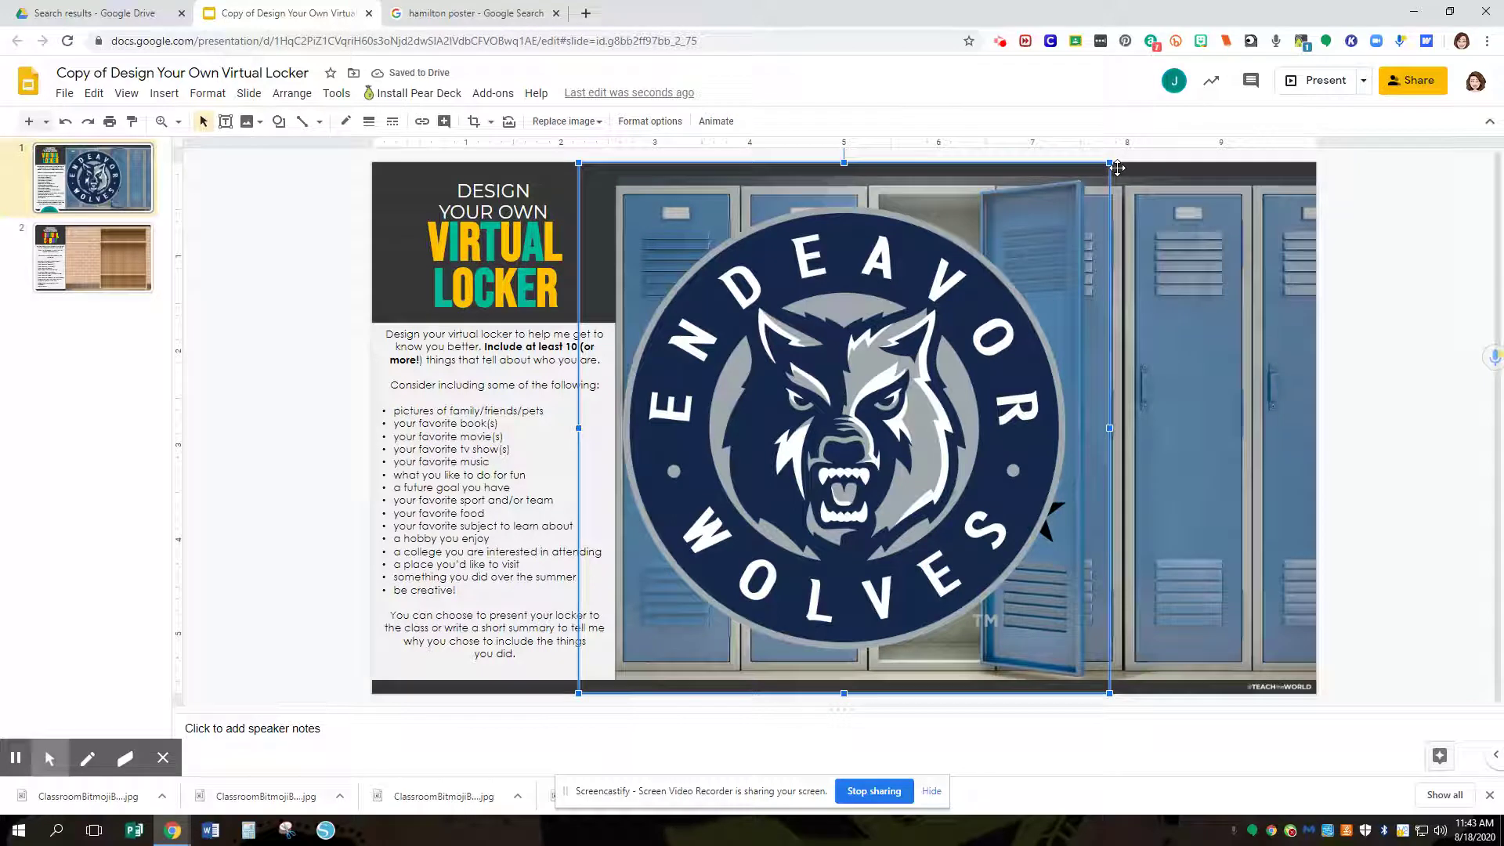
drag(1110, 163, 932, 322)
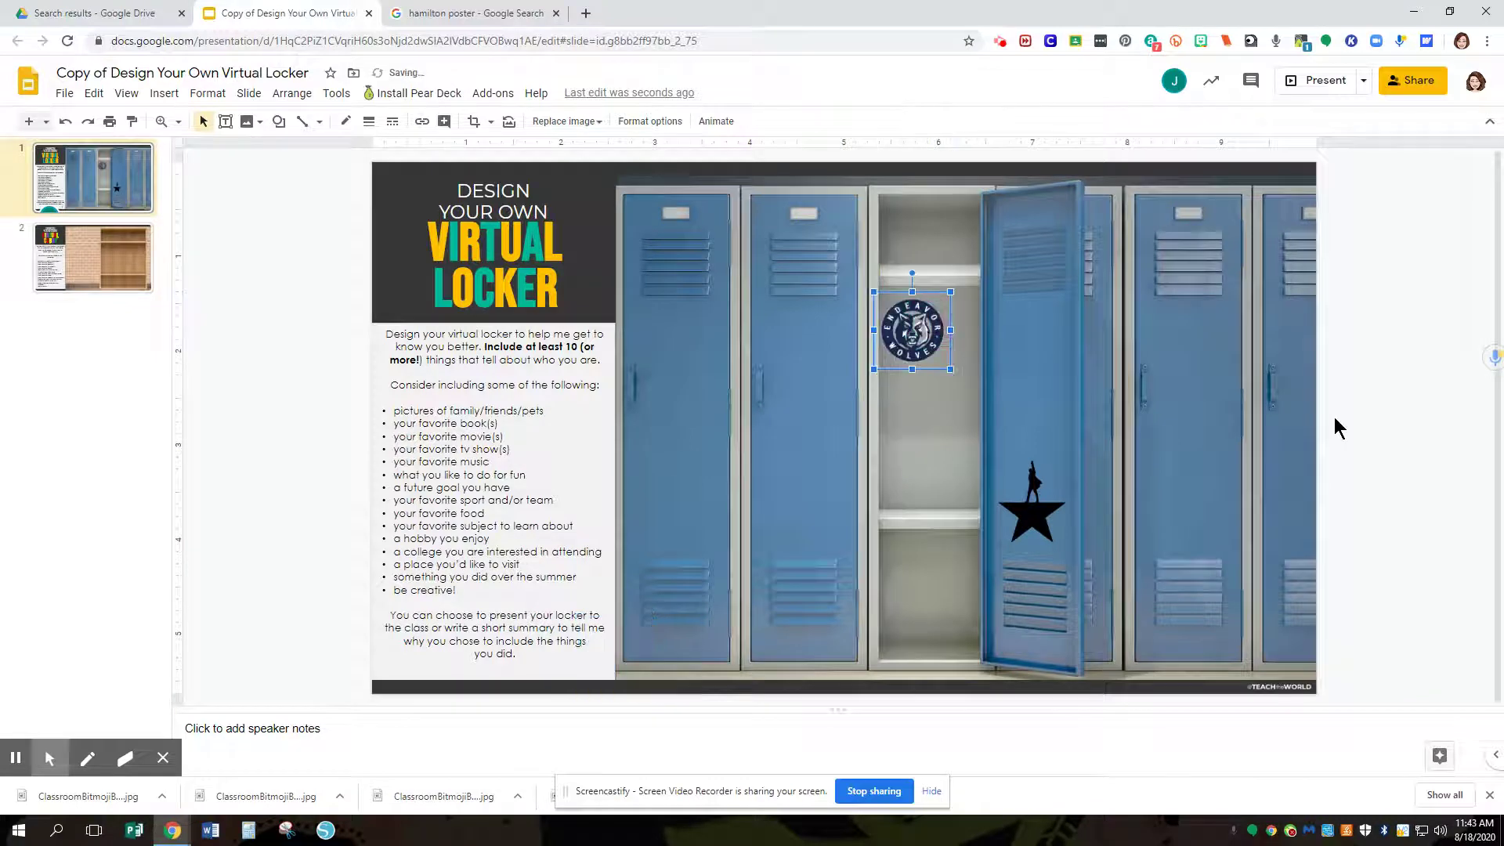
click(1425, 426)
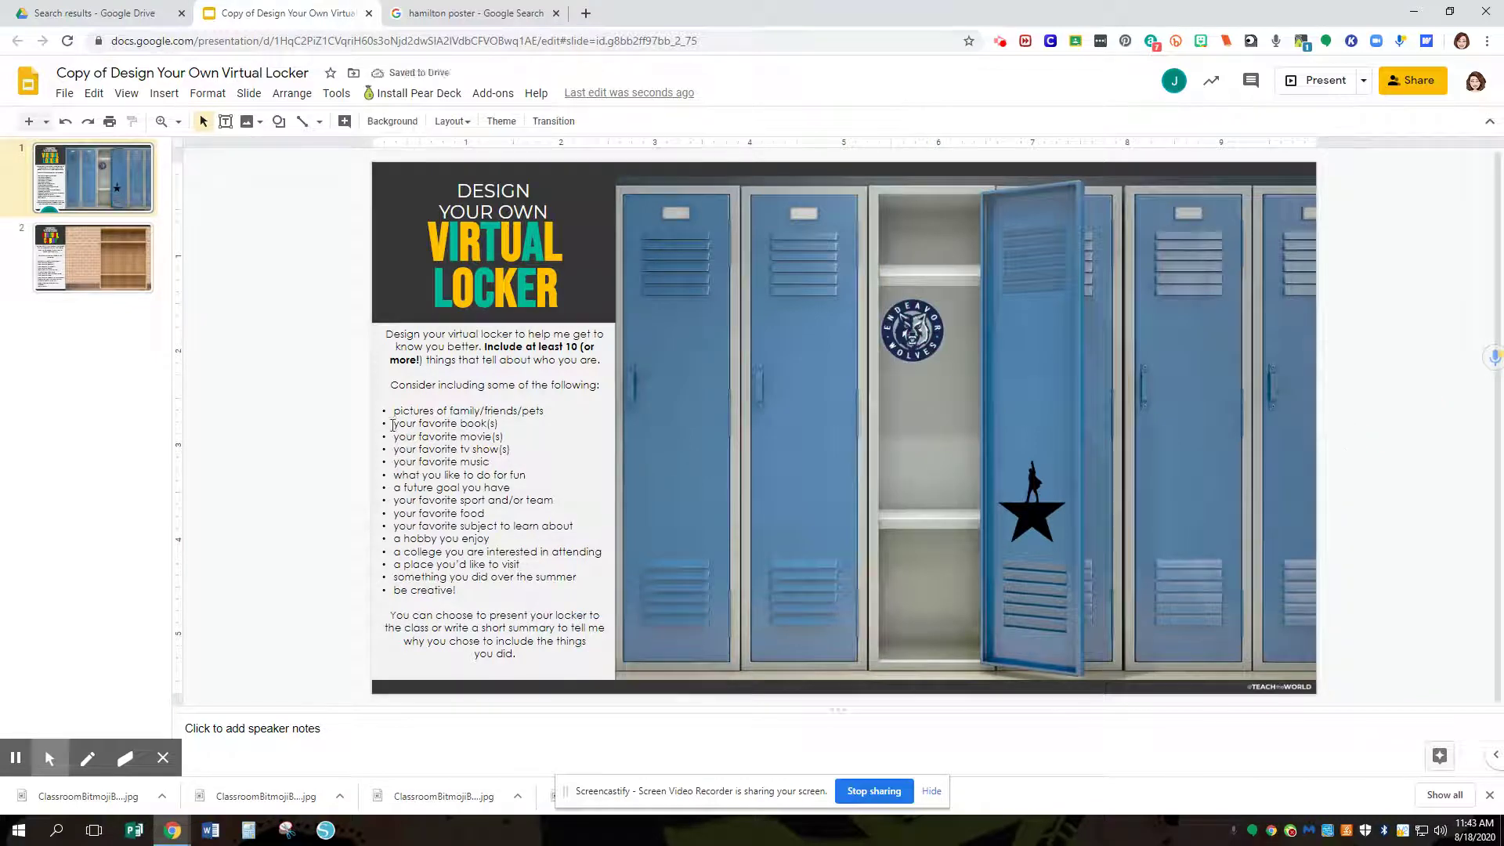
click(474, 13)
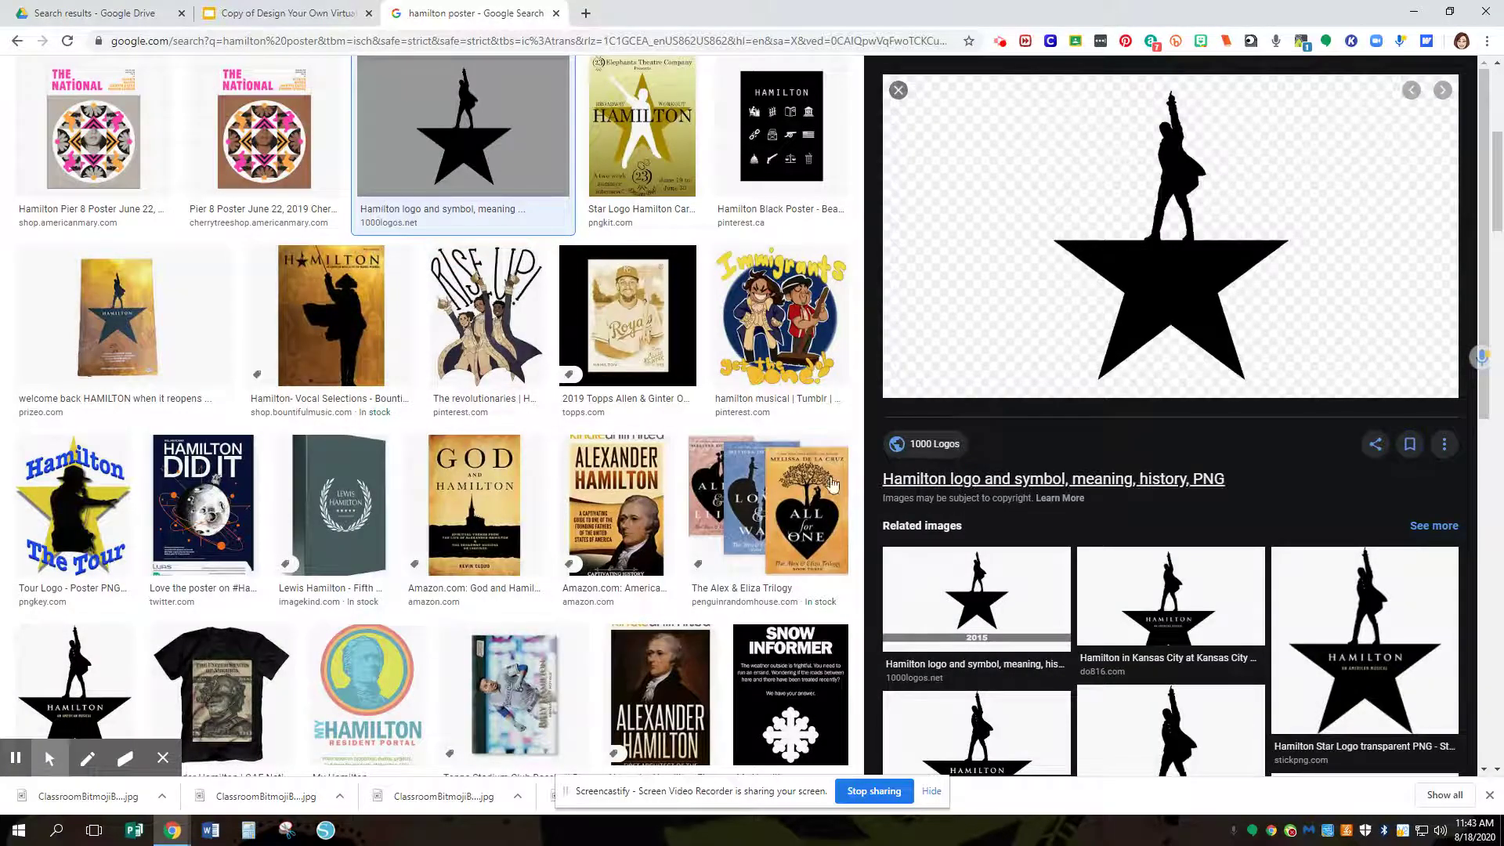
- Replace the Google Images query with 'nike shoes' and run the search
scroll(626, 509, up, 6)
click(283, 79)
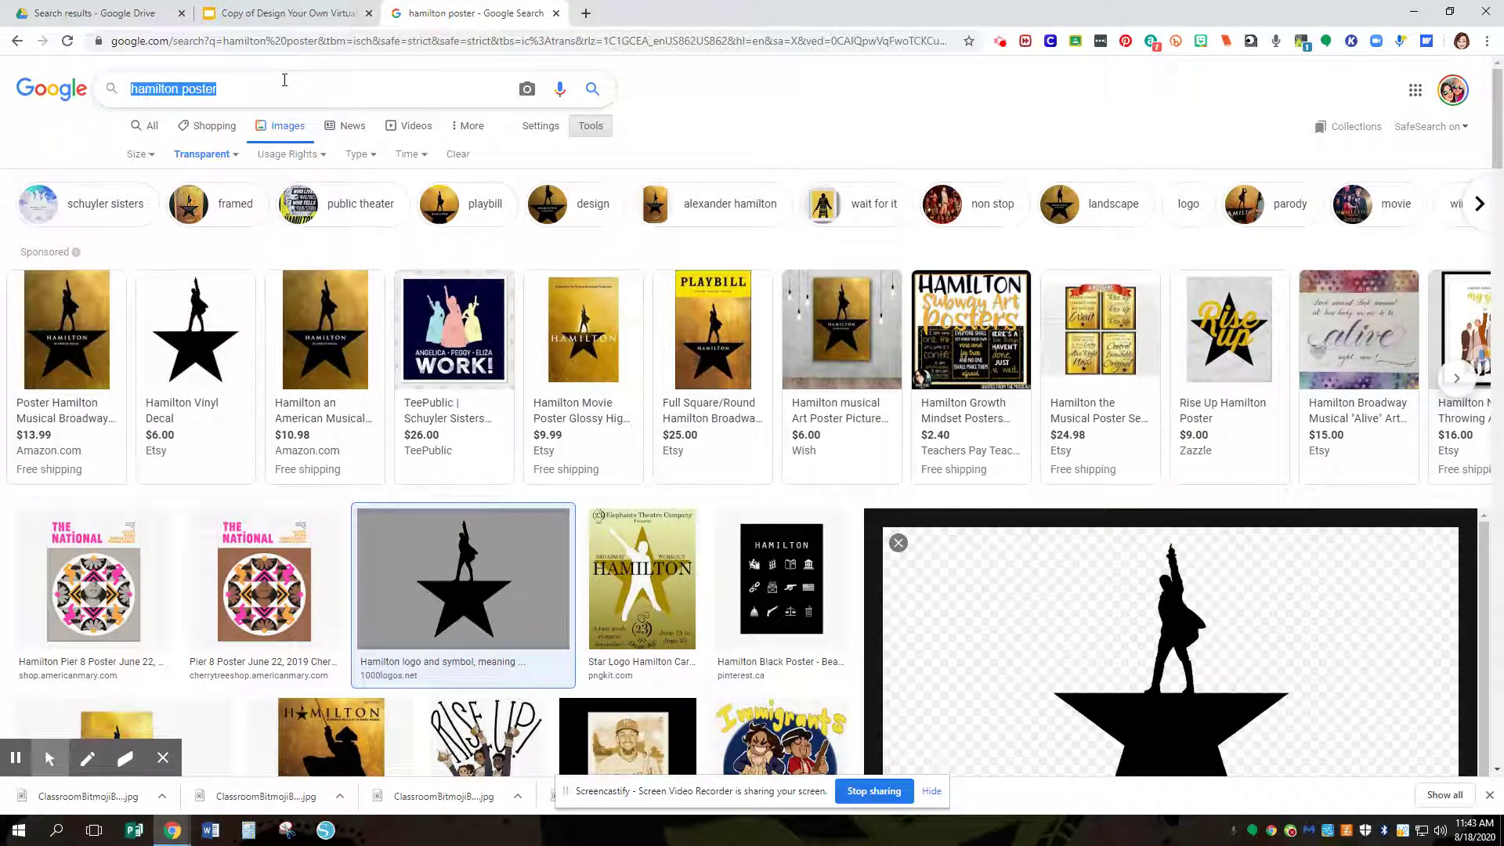
text(nike s)
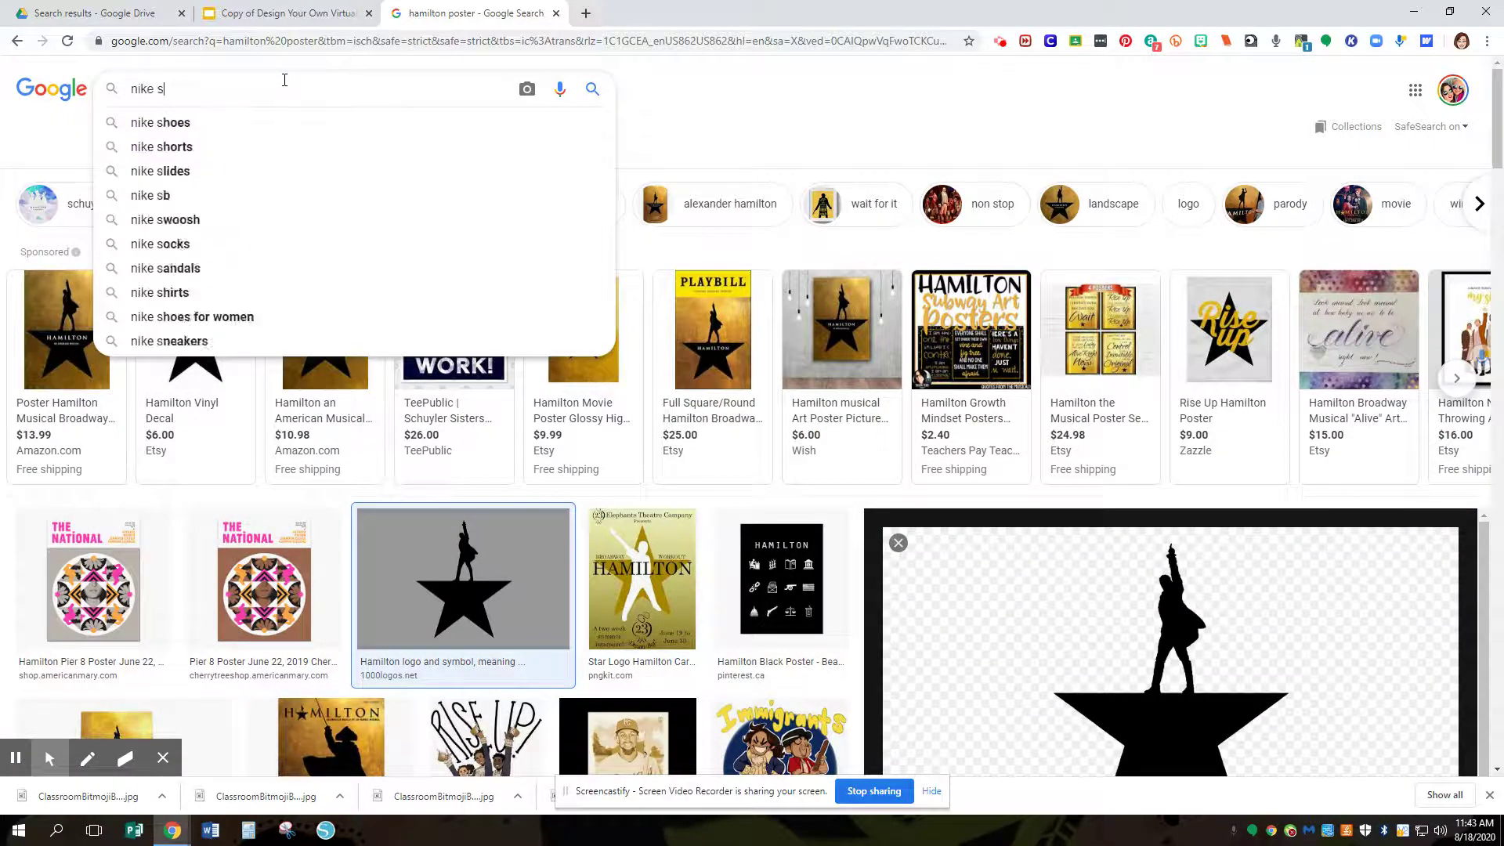
text(hoes)
key(Return)
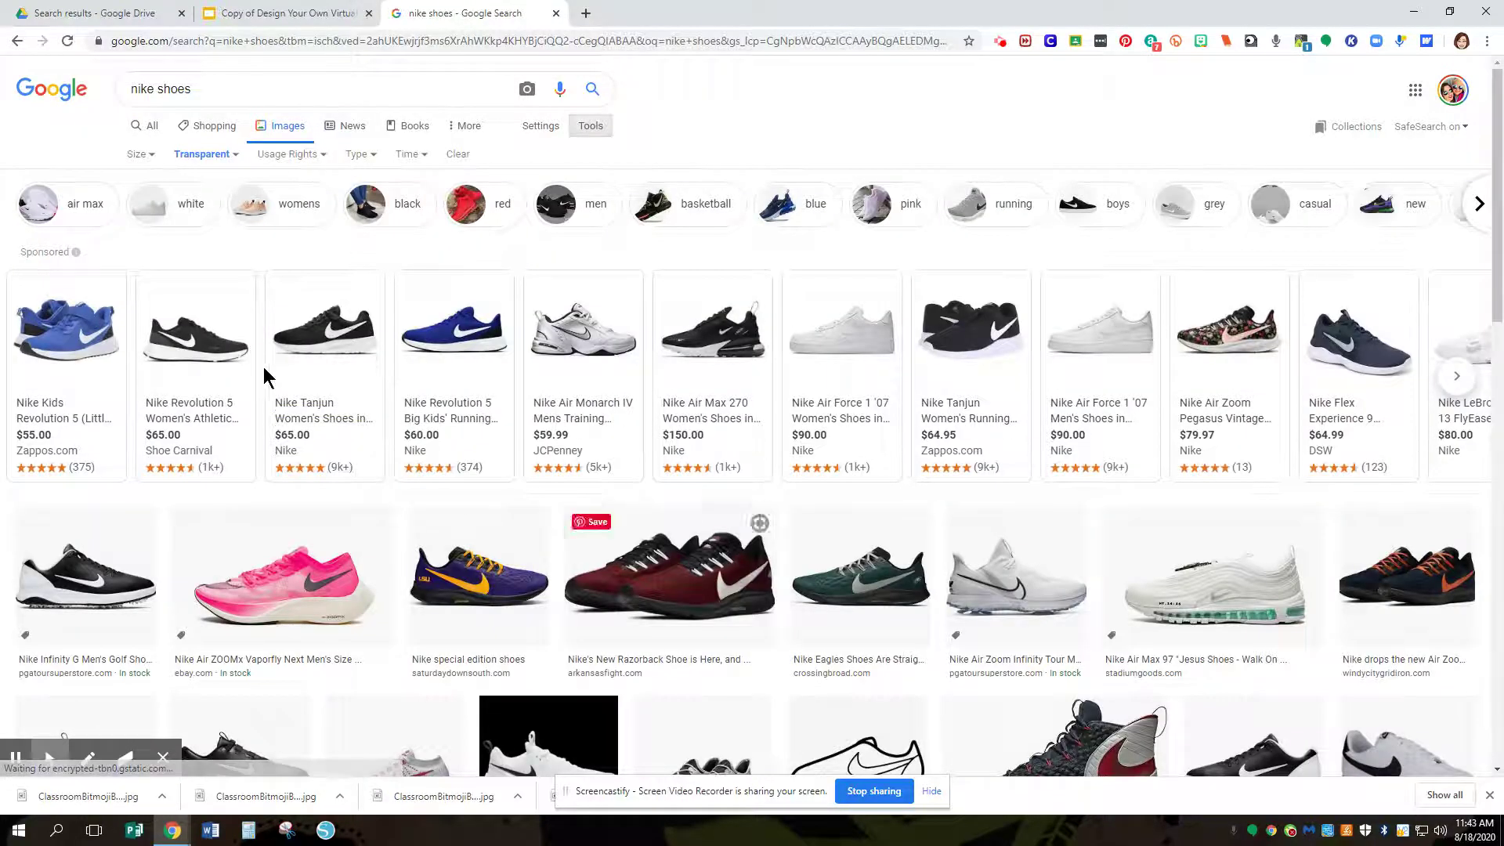
- Filter the nike shoes image results by colour to Transparent
click(195, 156)
click(206, 184)
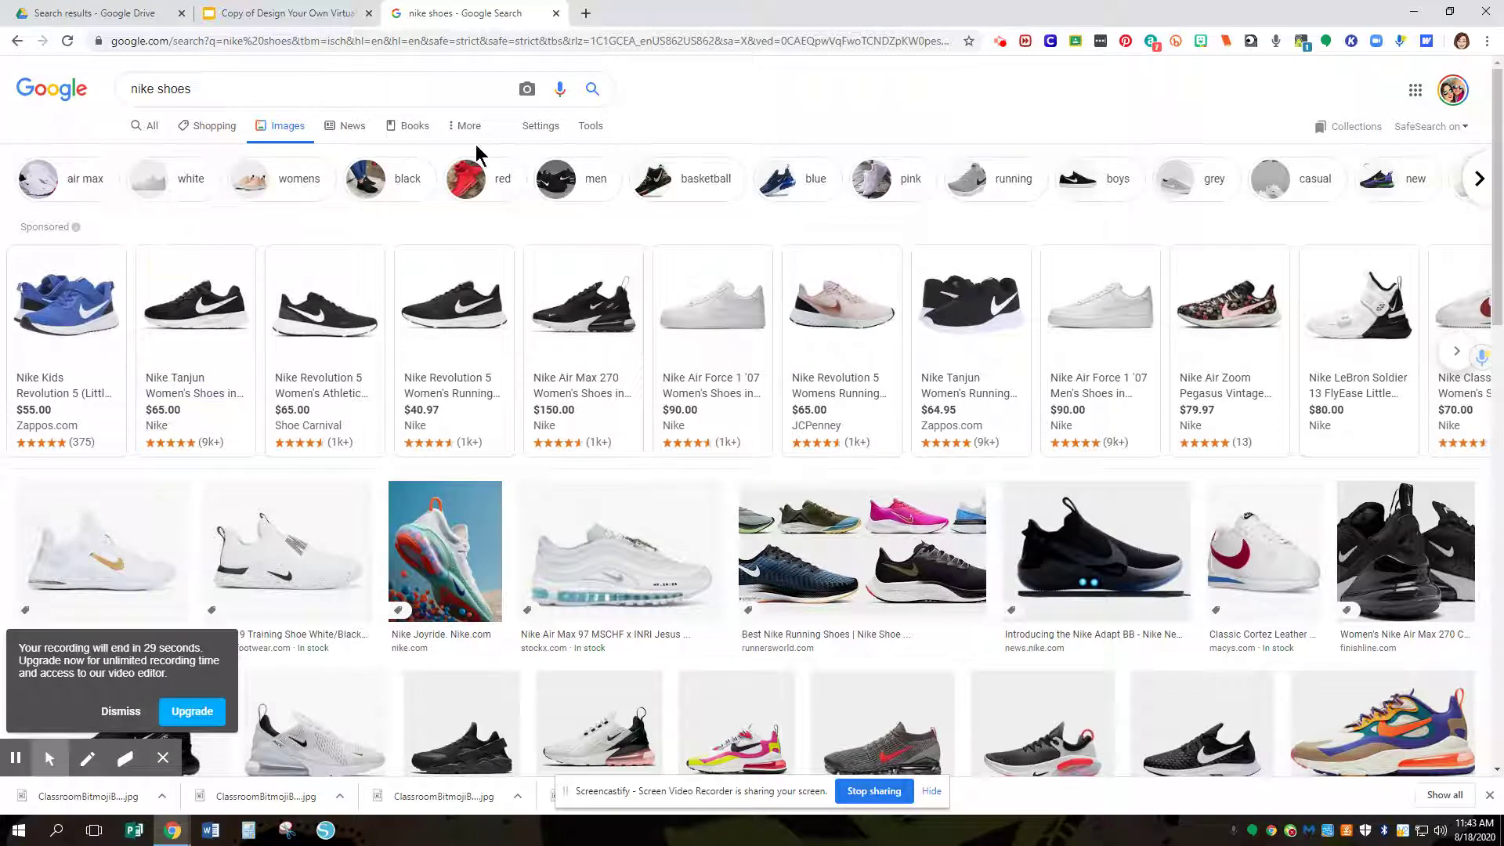
click(592, 126)
click(190, 154)
click(206, 225)
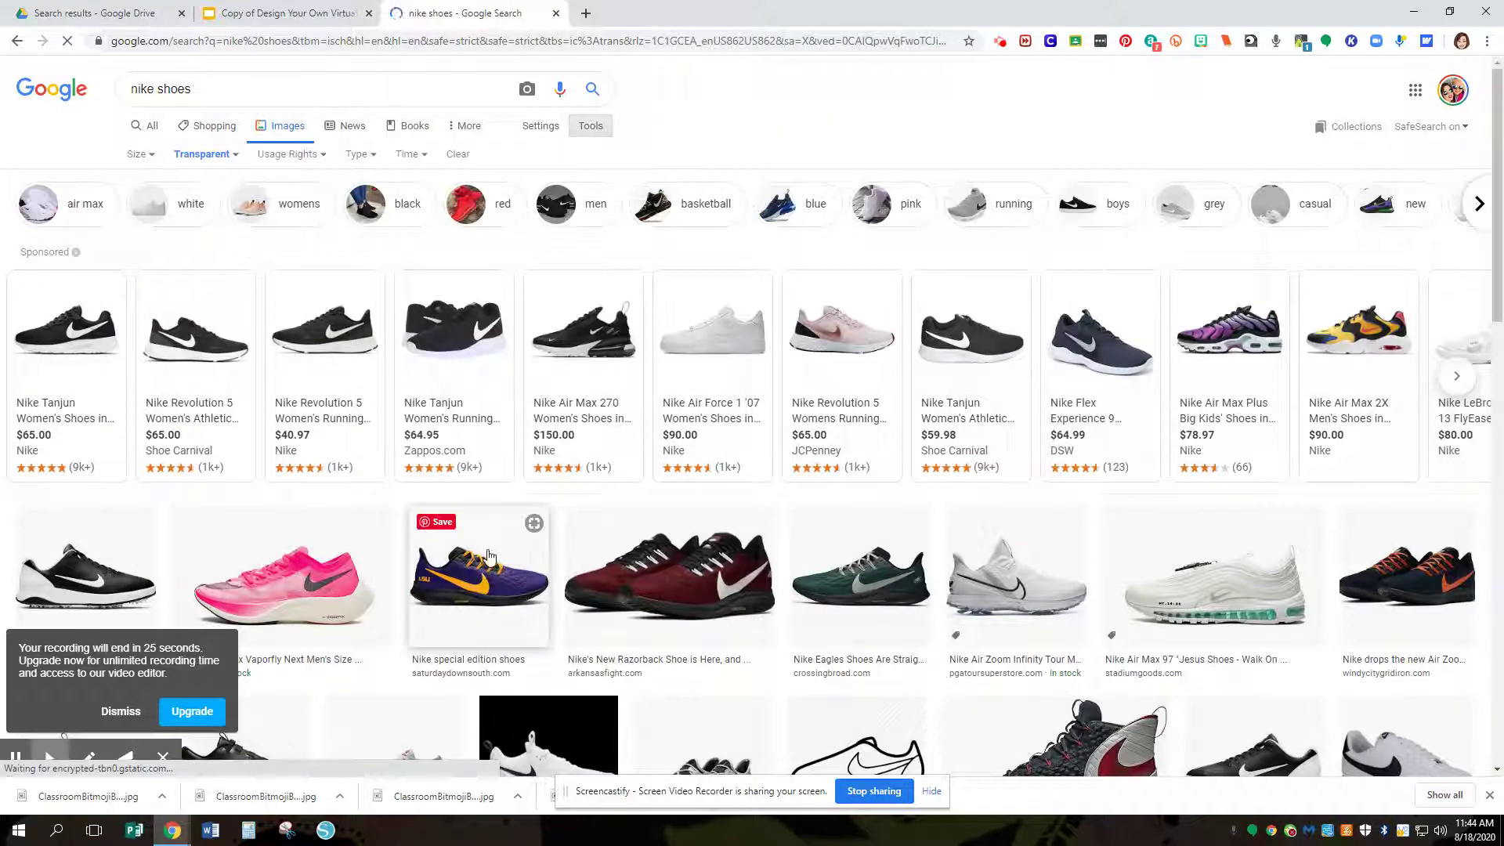
- Preview and copy the purple LSU Nike shoe image, then return to the locker slide
click(497, 604)
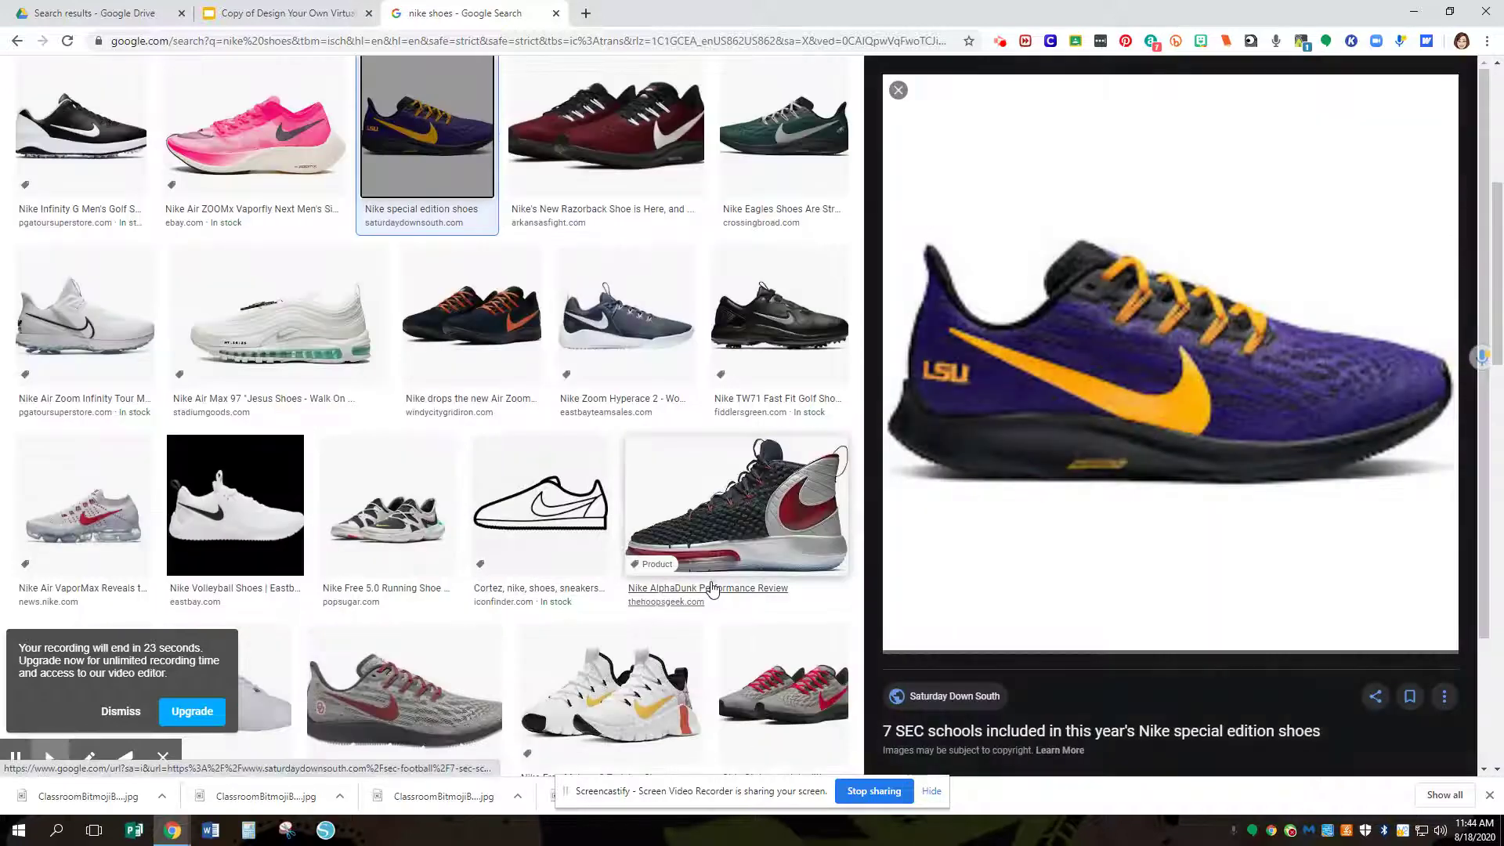
right_click(1103, 438)
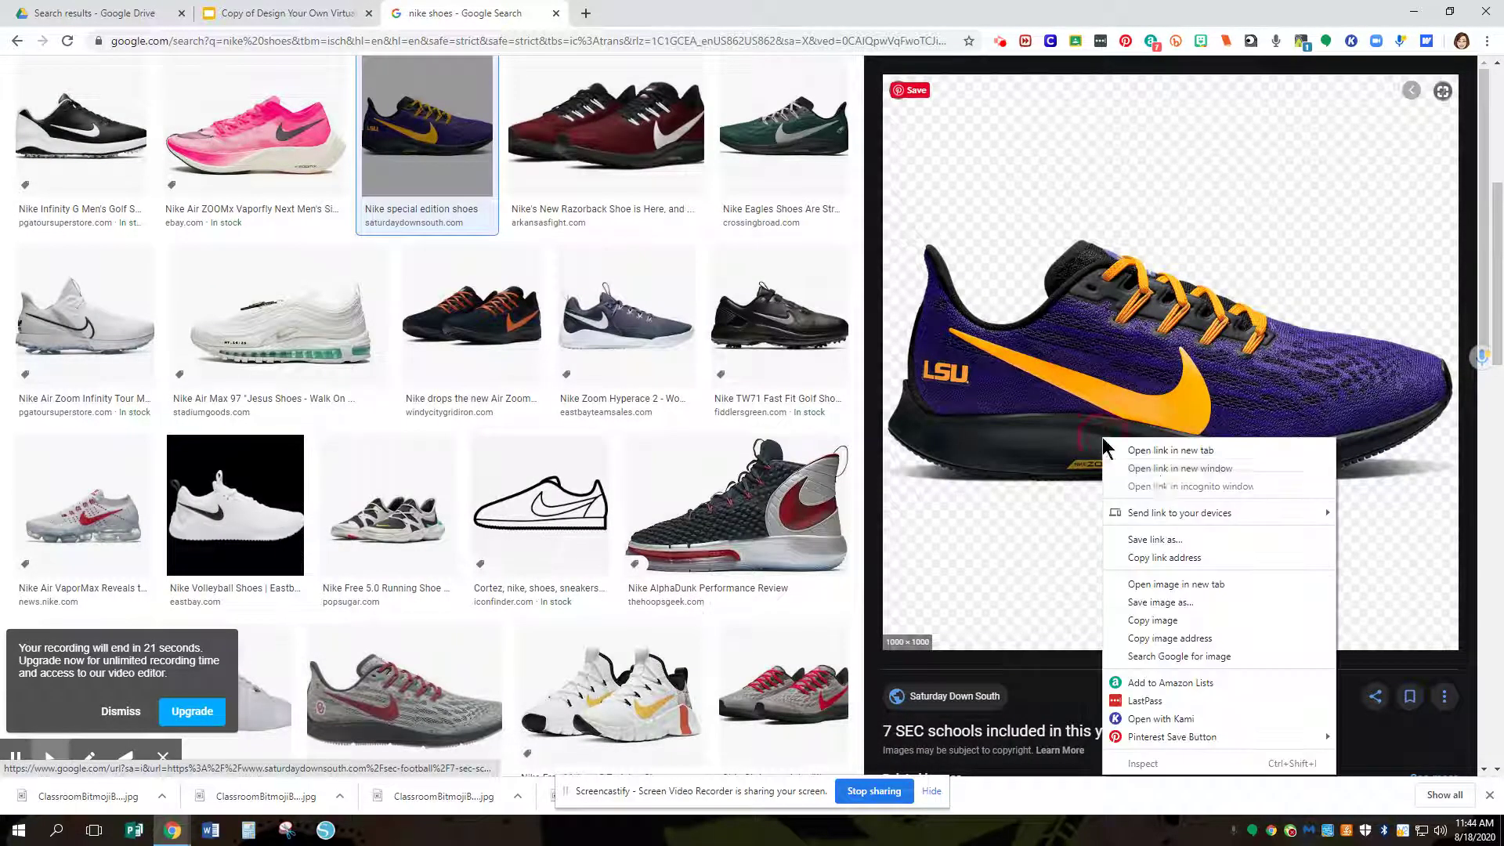
click(1155, 620)
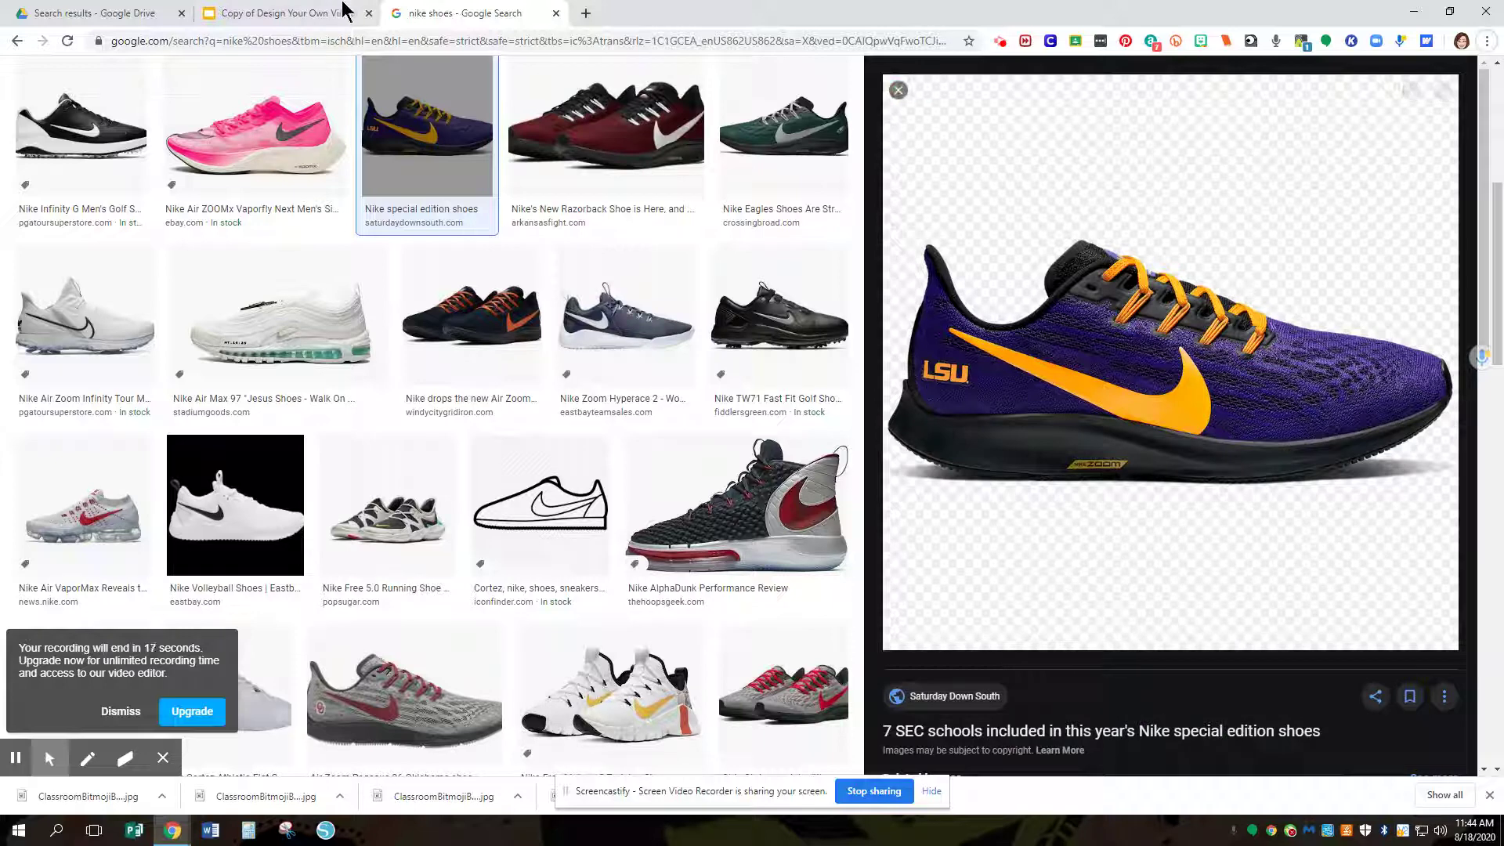
click(310, 14)
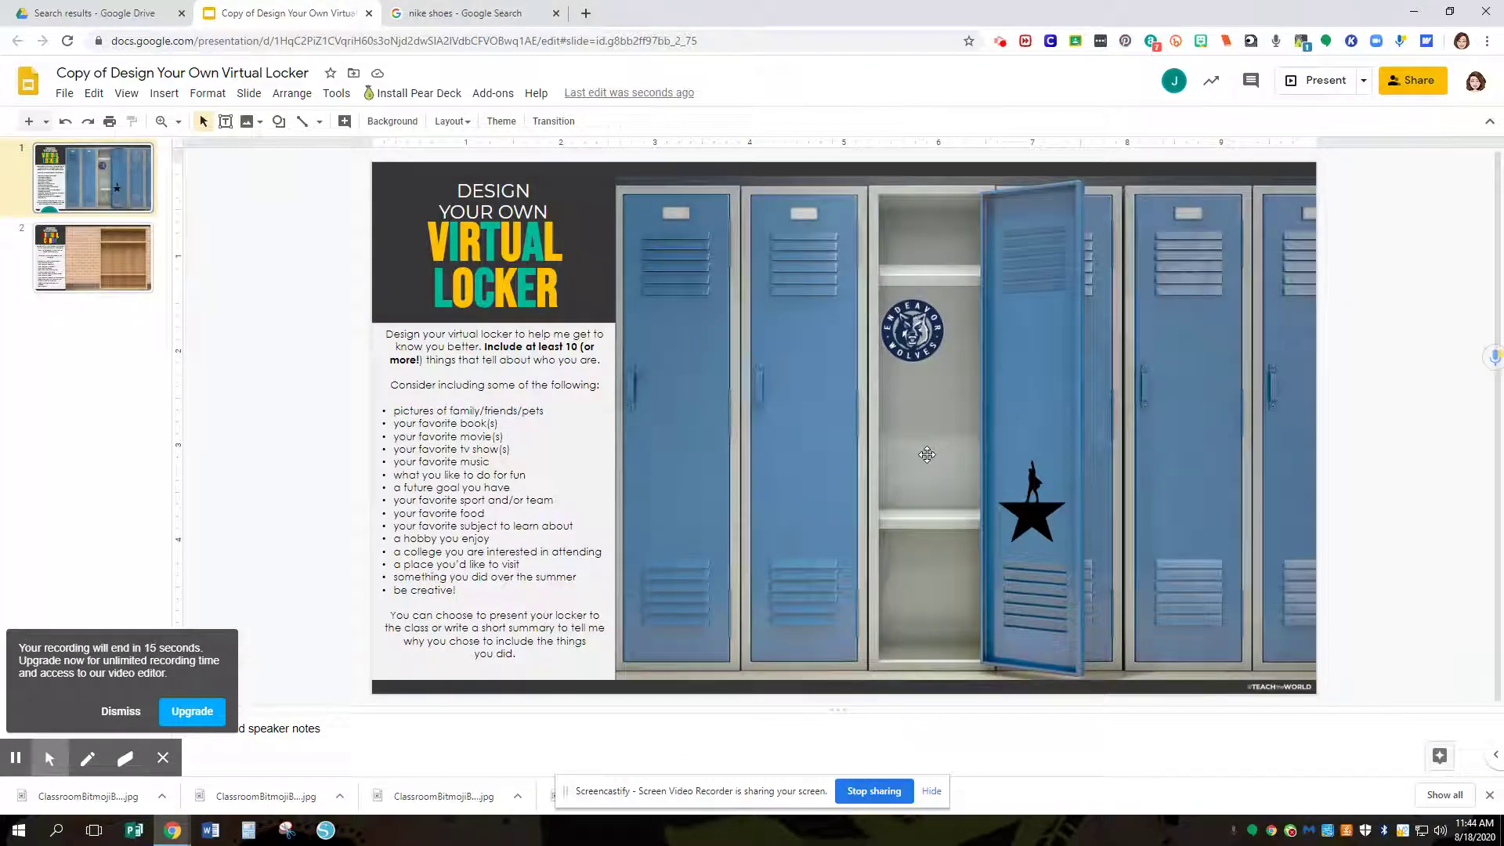
- Paste the purple LSU Nike shoe, shrink it to a small thumbnail, and set it on the locker's lower shelf
key(ctrl+v)
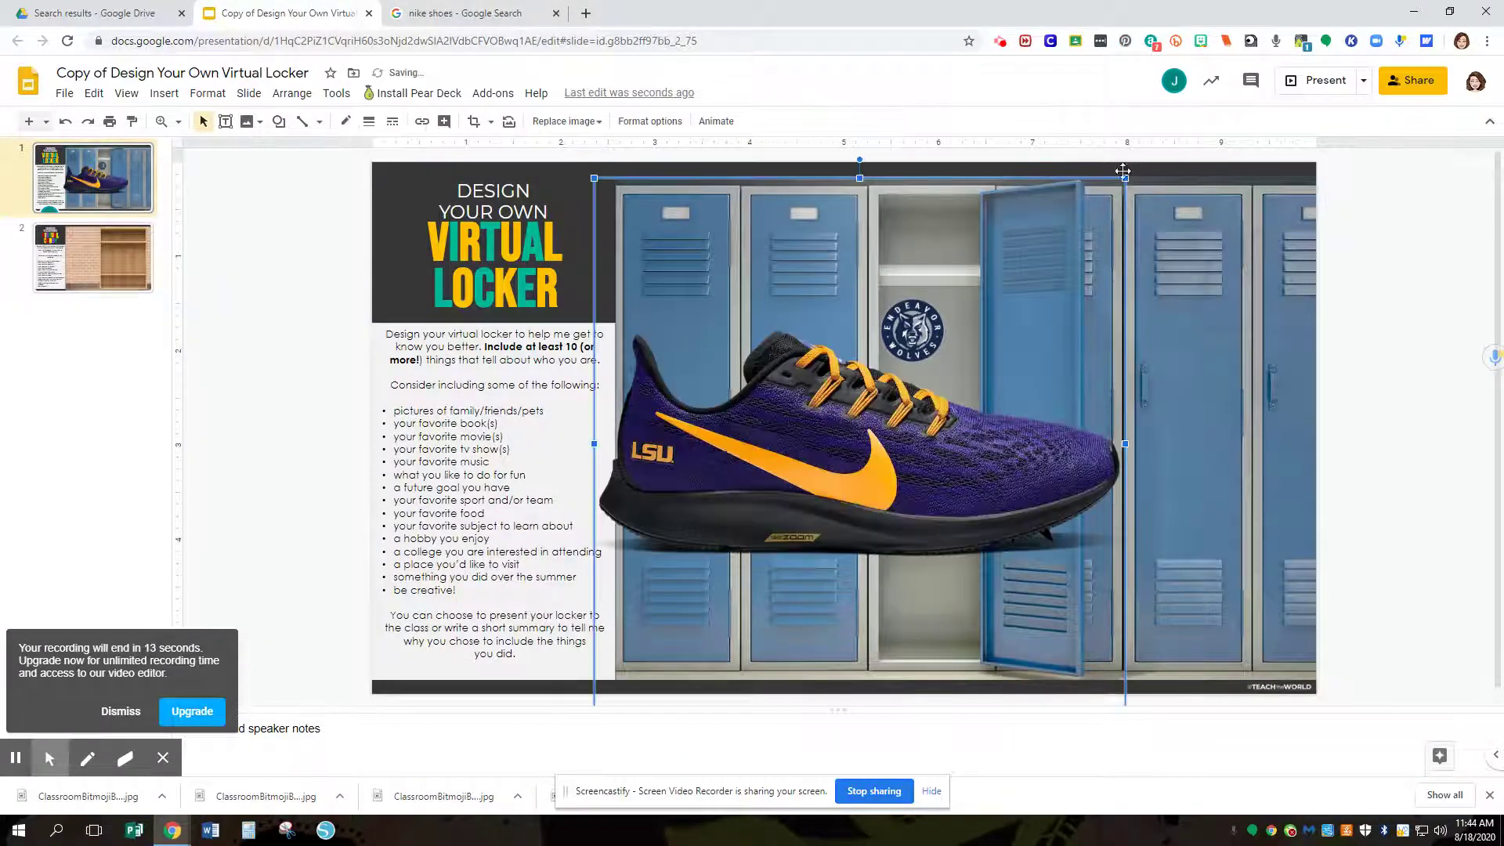
click(574, 636)
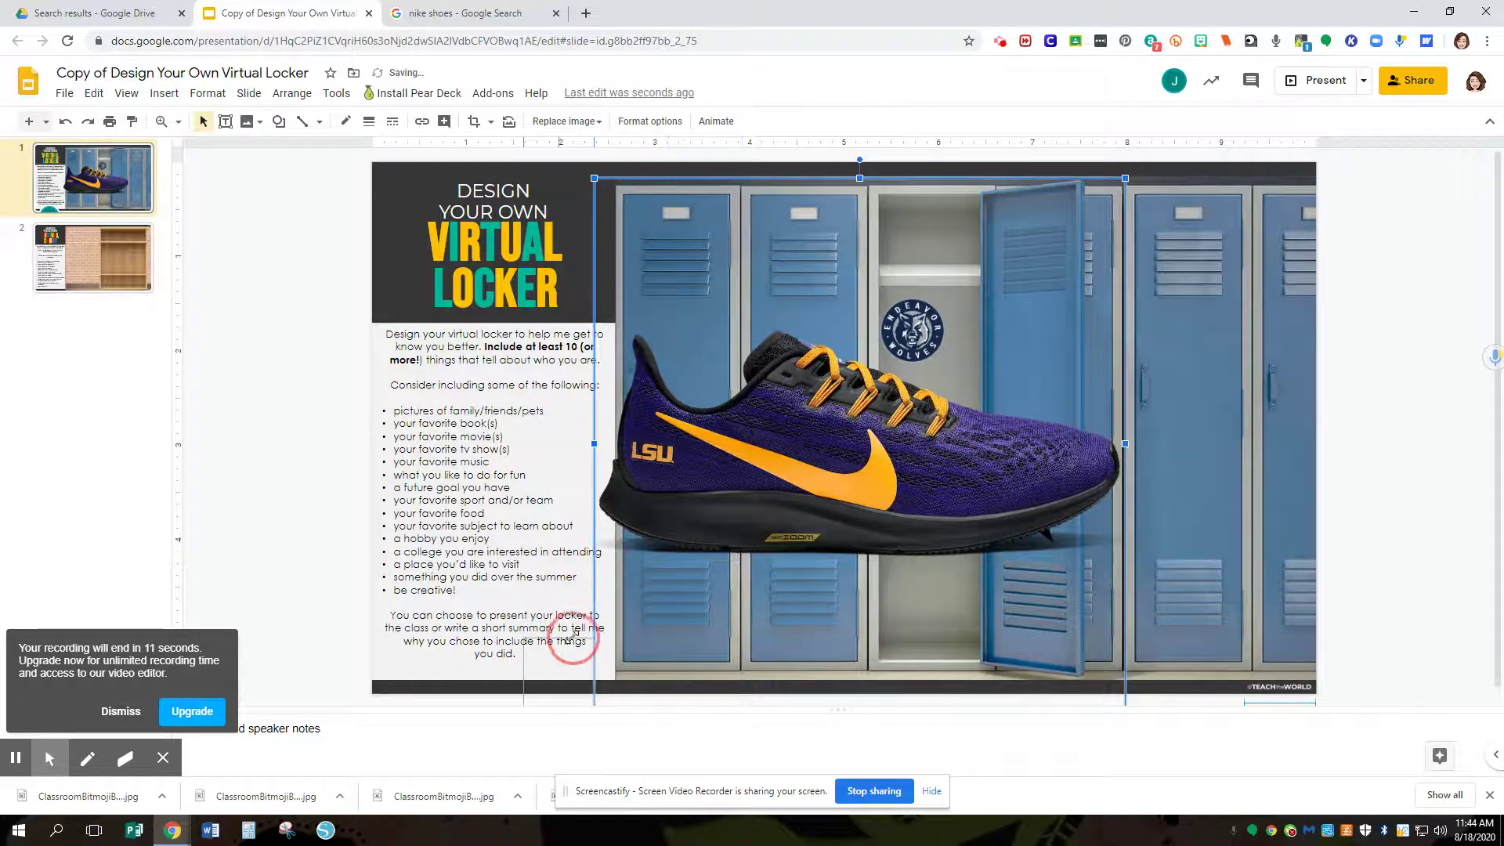
drag(574, 636, 579, 638)
drag(933, 476, 930, 486)
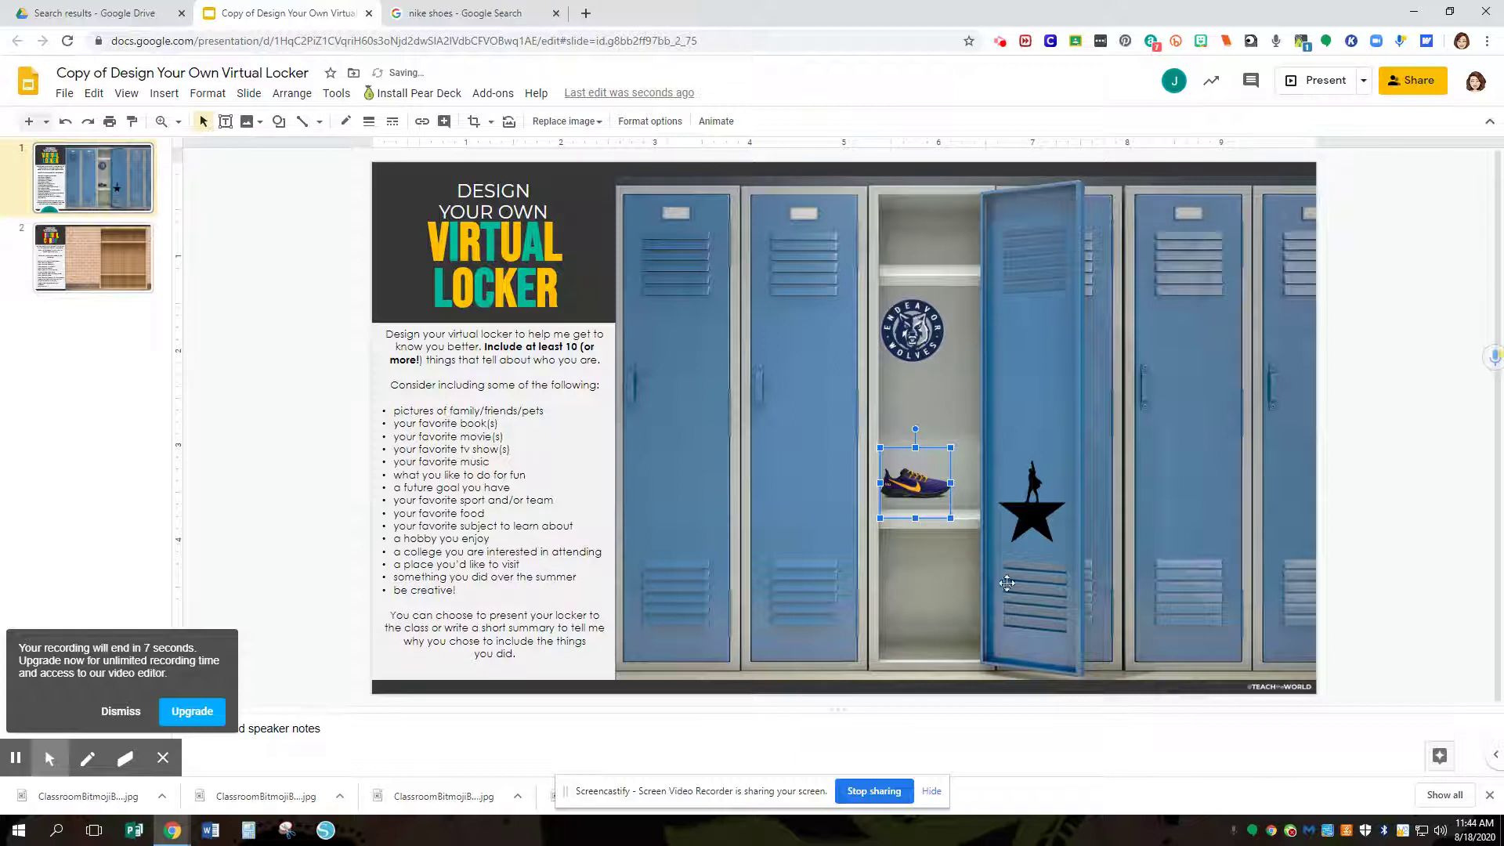